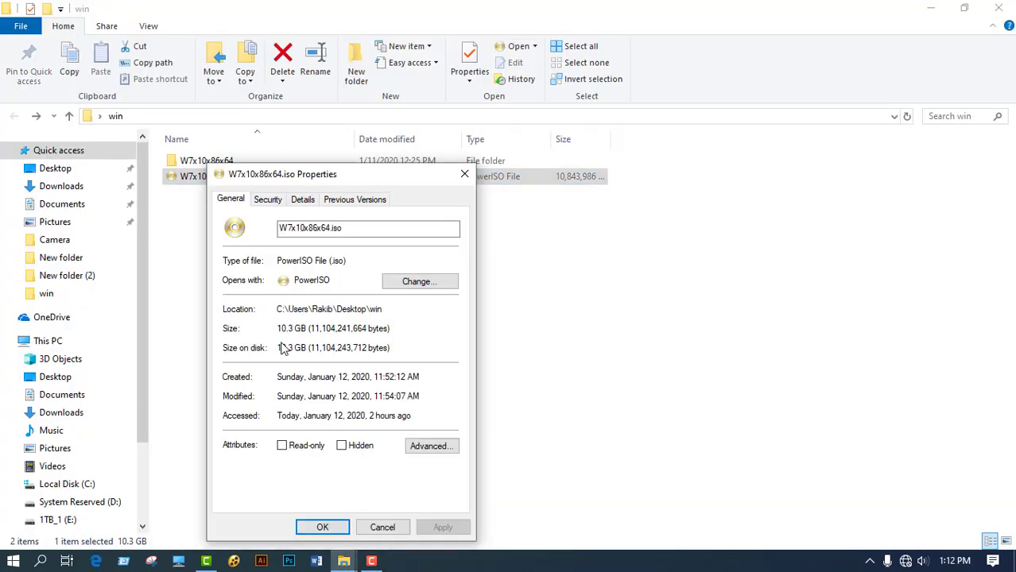
Close the ISO file's properties and quick-format the K: USB drive as NTFS with a 4096-byte allocation unit size.
{"action": "left_click", "coordinate": [322, 527]}
{"action": "right_click", "coordinate": [476, 283]}
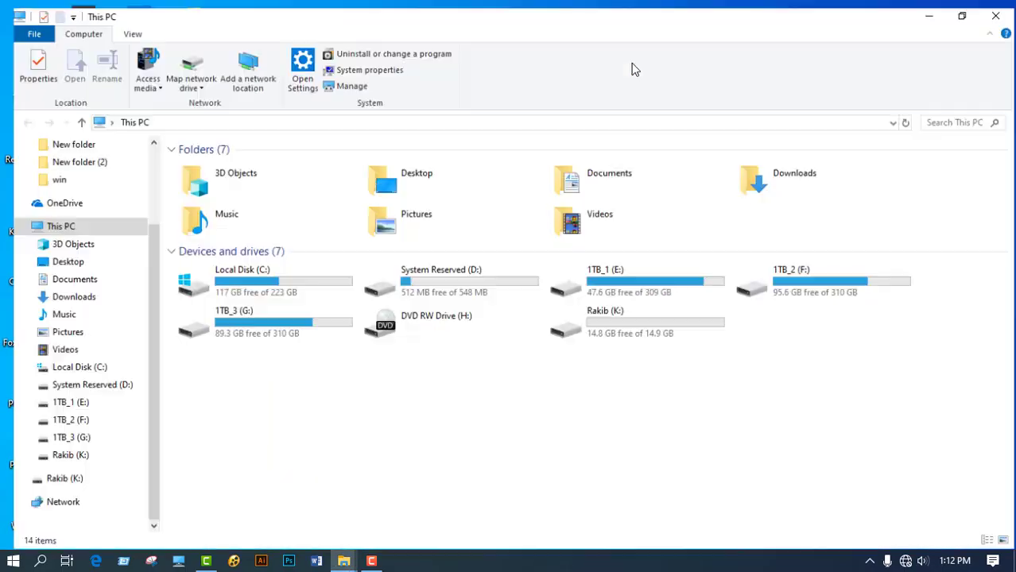
{"action": "left_click", "coordinate": [613, 317]}
{"action": "left_click_drag", "start_coordinate": [145, 184], "coordinate": [292, 184]}
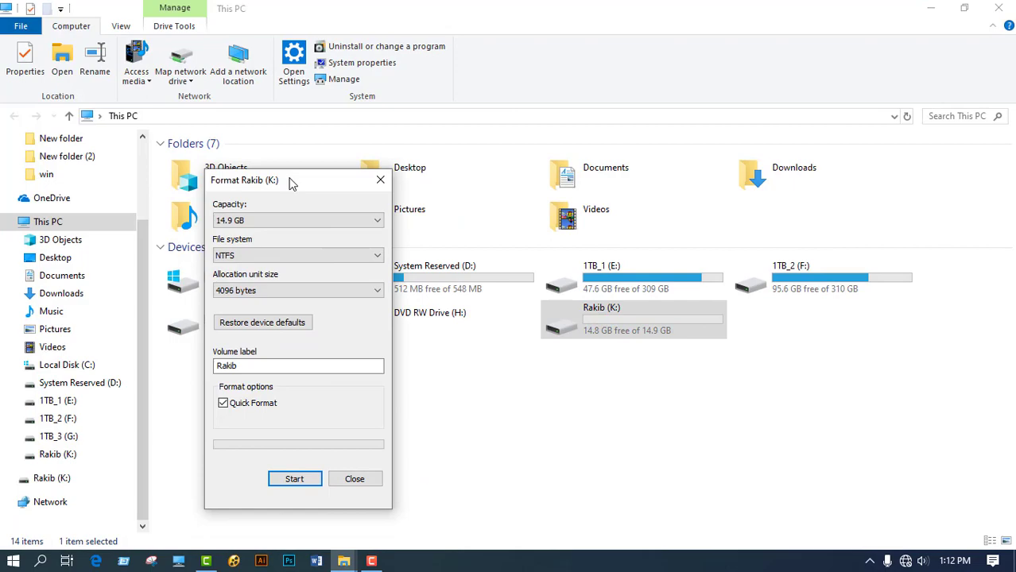
{"action": "left_click", "coordinate": [294, 479]}
{"action": "left_click", "coordinate": [557, 296]}
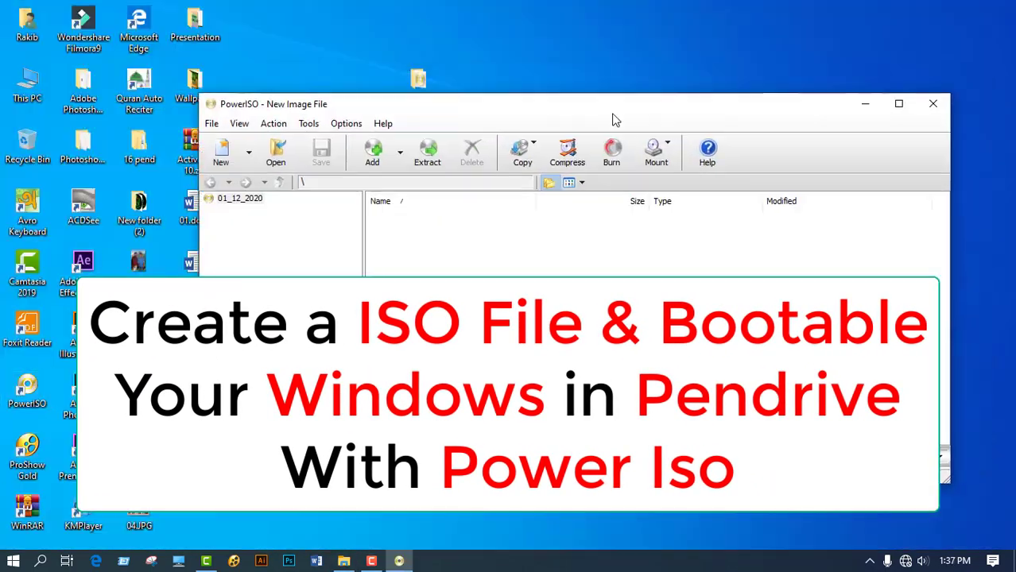
In PowerISO, start creating a bootable USB drive and load W7x10x86x64.iso from the win folder as the image file.
{"action": "left_click", "coordinate": [309, 123]}
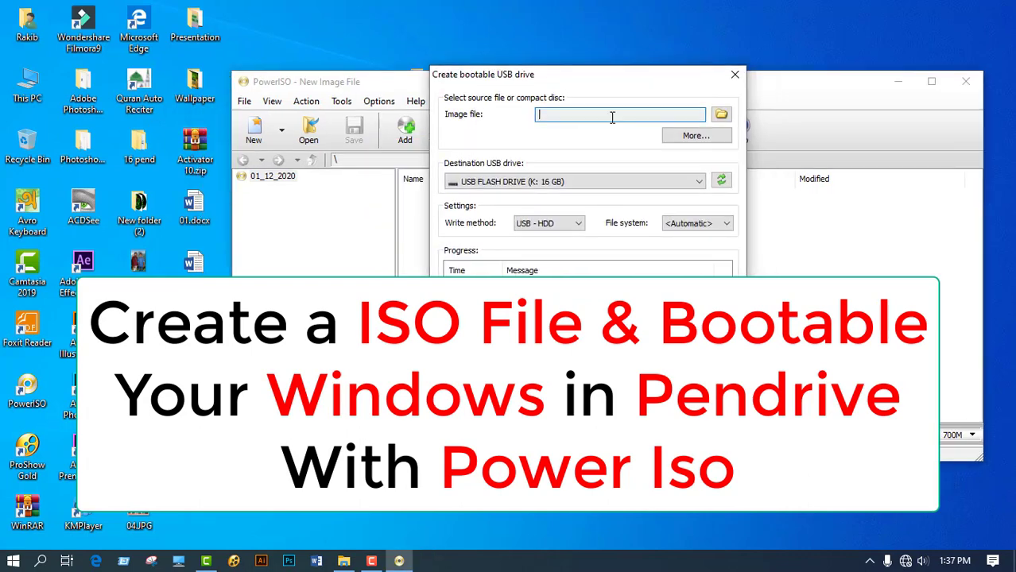
{"action": "left_click", "coordinate": [721, 114]}
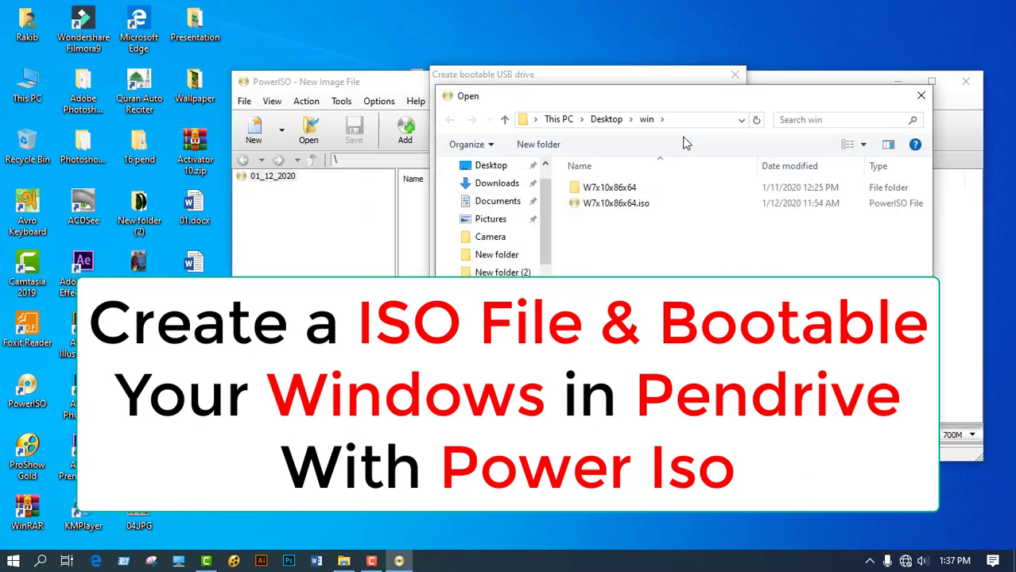
{"action": "double_click", "coordinate": [616, 204]}
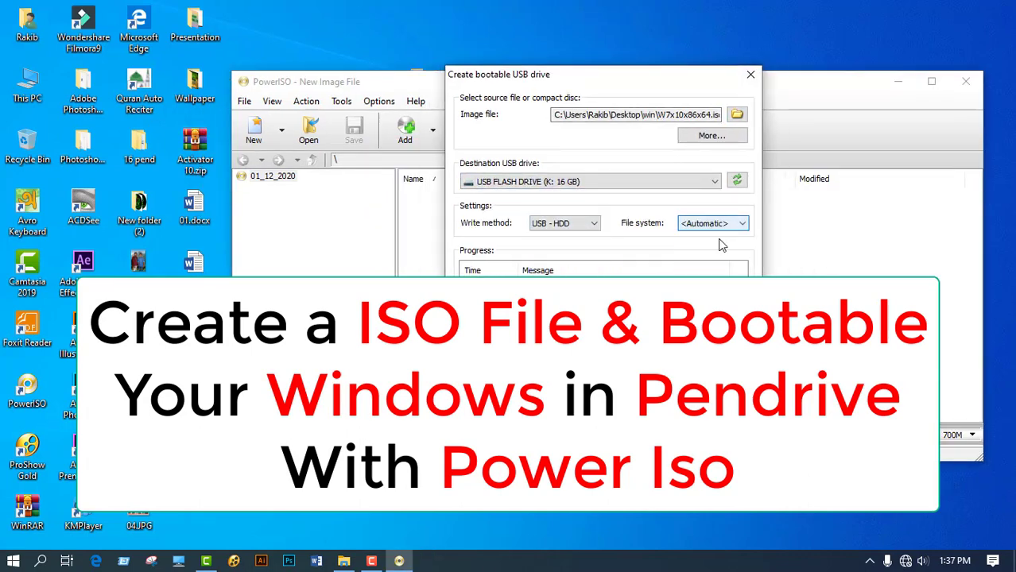
{"action": "right_click", "coordinate": [839, 18]}
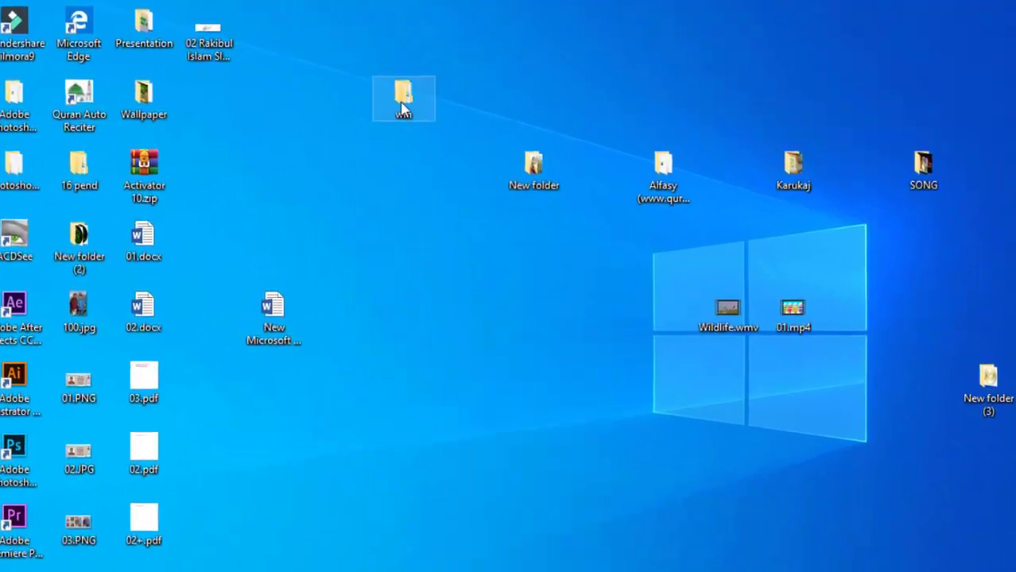
Open the W7x10x86x64 folder inside the desktop's win folder to examine the Windows setup files.
{"action": "double_click", "coordinate": [402, 97]}
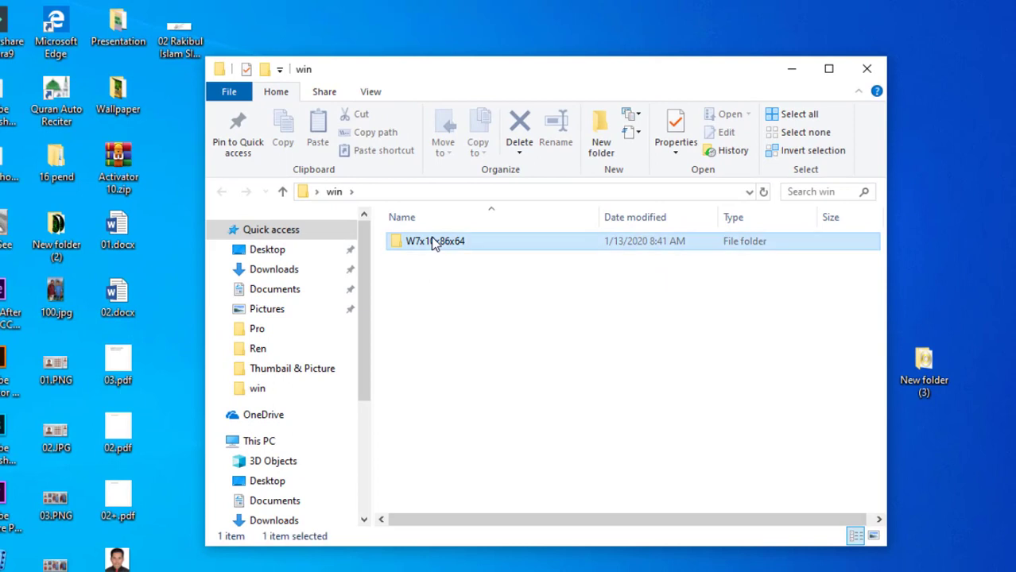
{"action": "double_click", "coordinate": [446, 378]}
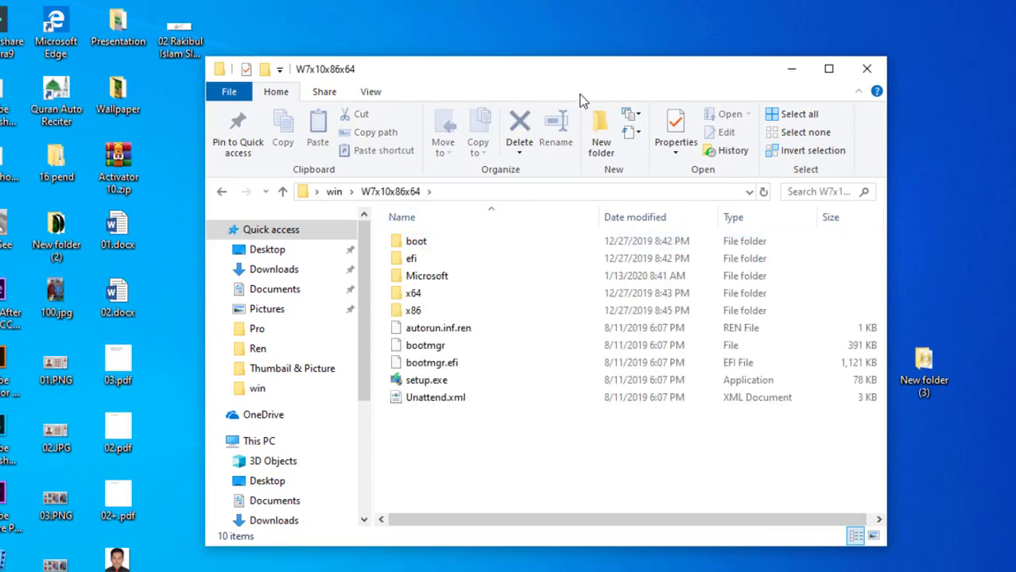
{"action": "left_click_drag", "start_coordinate": [580, 77], "coordinate": [593, 77]}
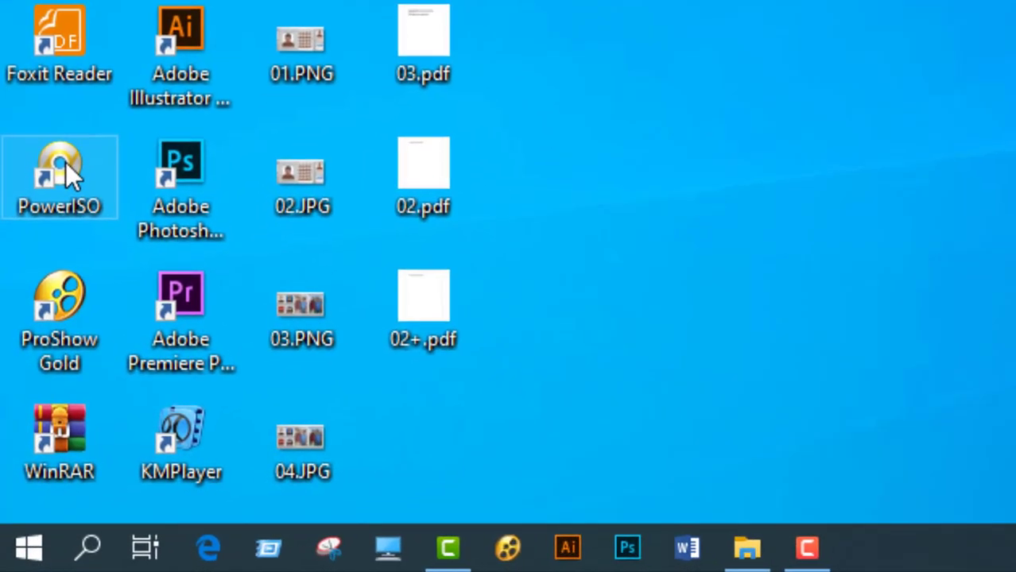
Launch PowerISO and start adding files and folders to the new image, with the file selection dialog maximized.
{"action": "double_click", "coordinate": [30, 388]}
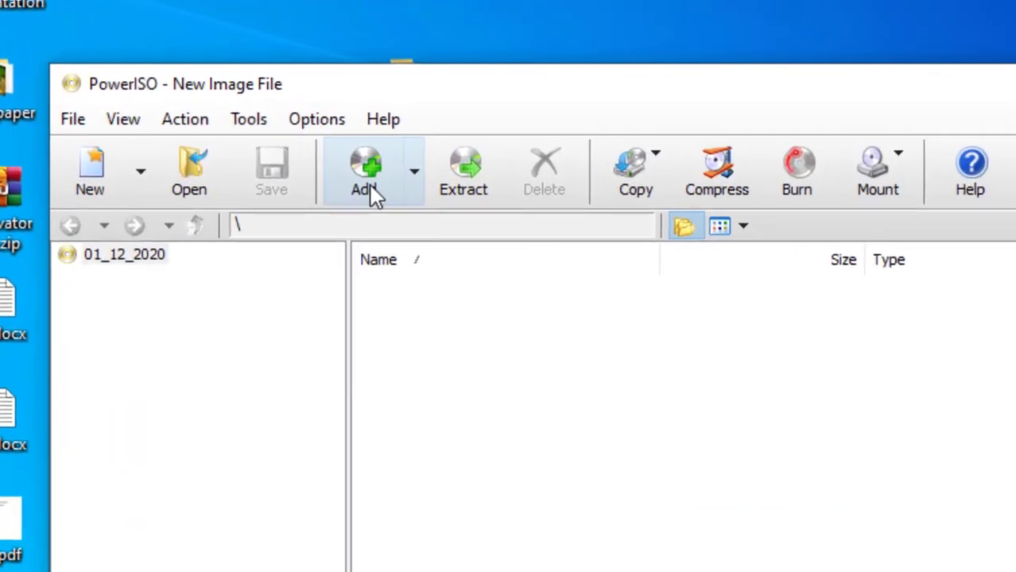
{"action": "left_click", "coordinate": [380, 188]}
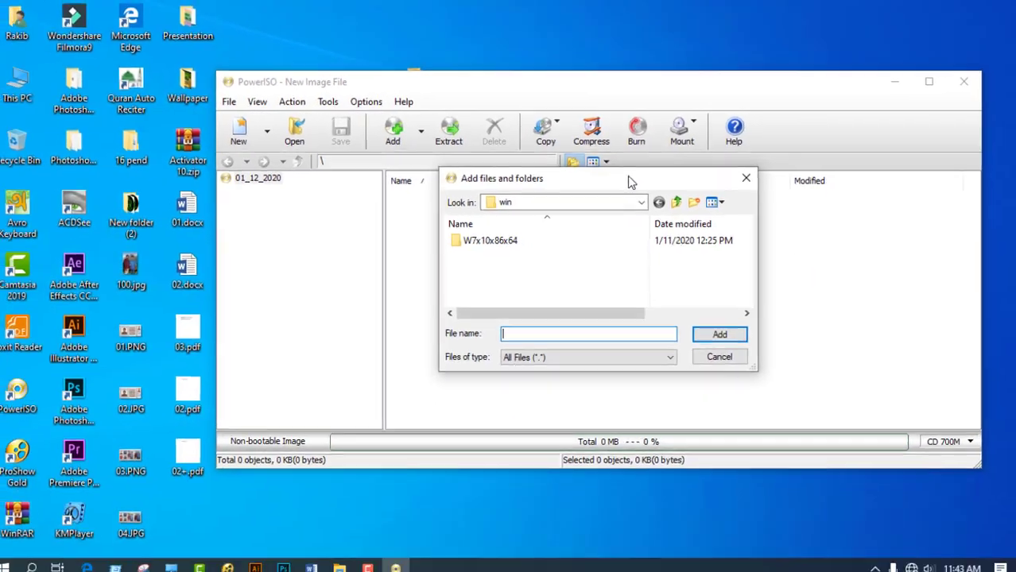
{"action": "double_click", "coordinate": [656, 212]}
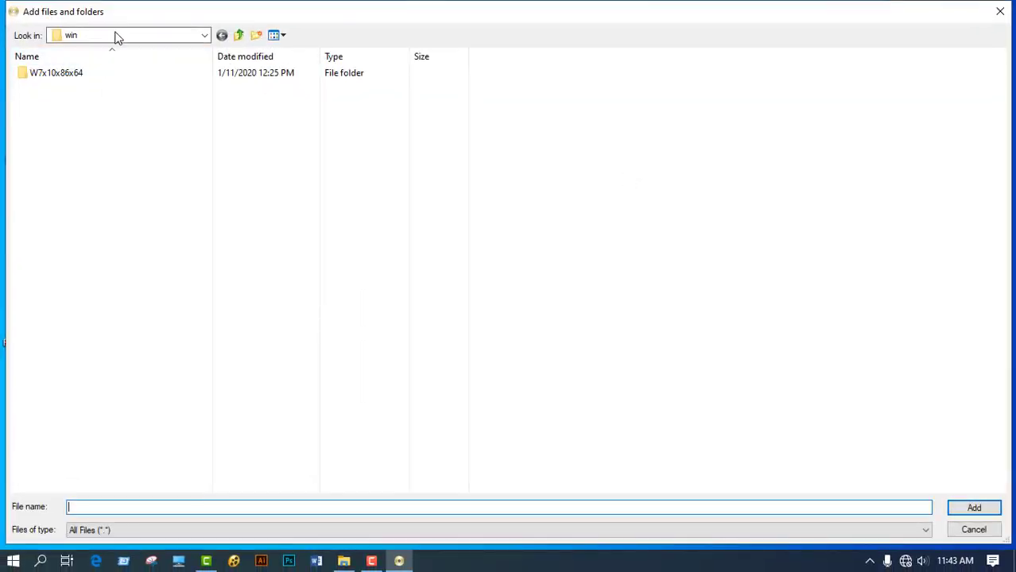
Add all folders and files from the desktop's win\W7x10x86x64 folder to the new image.
{"action": "left_click", "coordinate": [183, 40]}
{"action": "scroll", "coordinate": [52, 111], "scroll_direction": "up", "scroll_amount": 5}
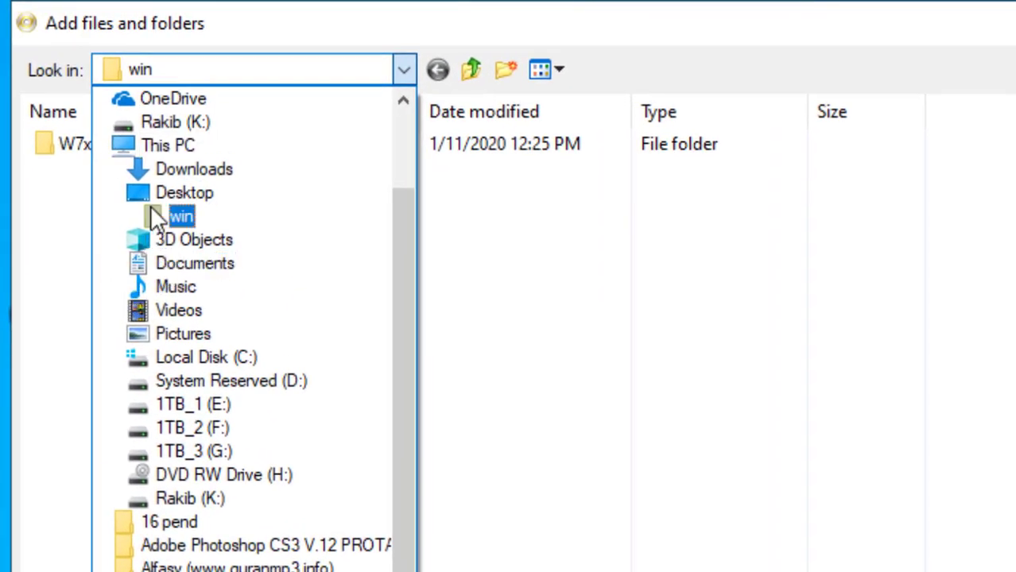
{"action": "left_click", "coordinate": [85, 95]}
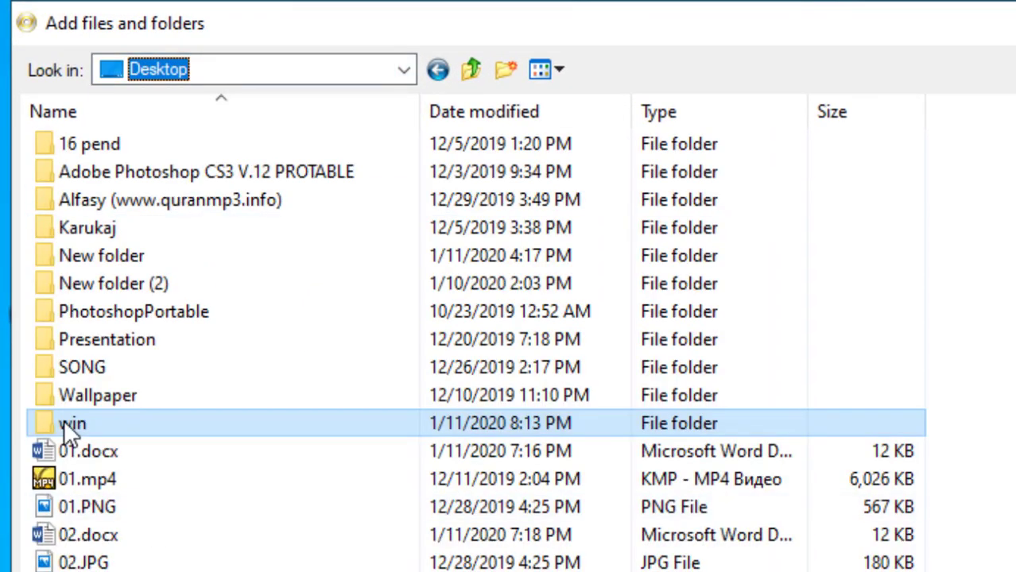
{"action": "double_click", "coordinate": [64, 422]}
{"action": "double_click", "coordinate": [128, 151]}
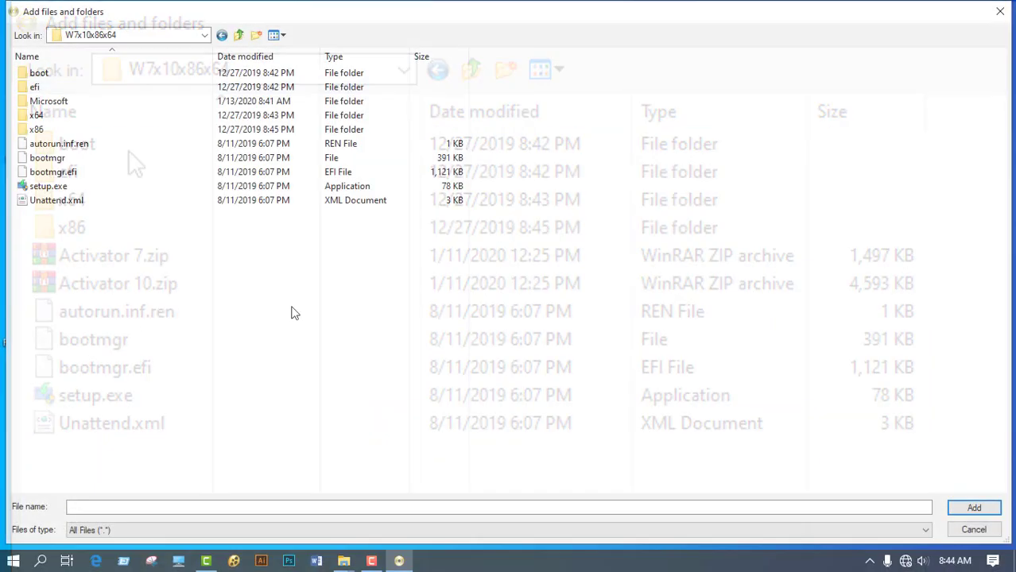
{"action": "left_click_drag", "start_coordinate": [250, 355], "coordinate": [4, 56]}
{"action": "left_click", "coordinate": [962, 504]}
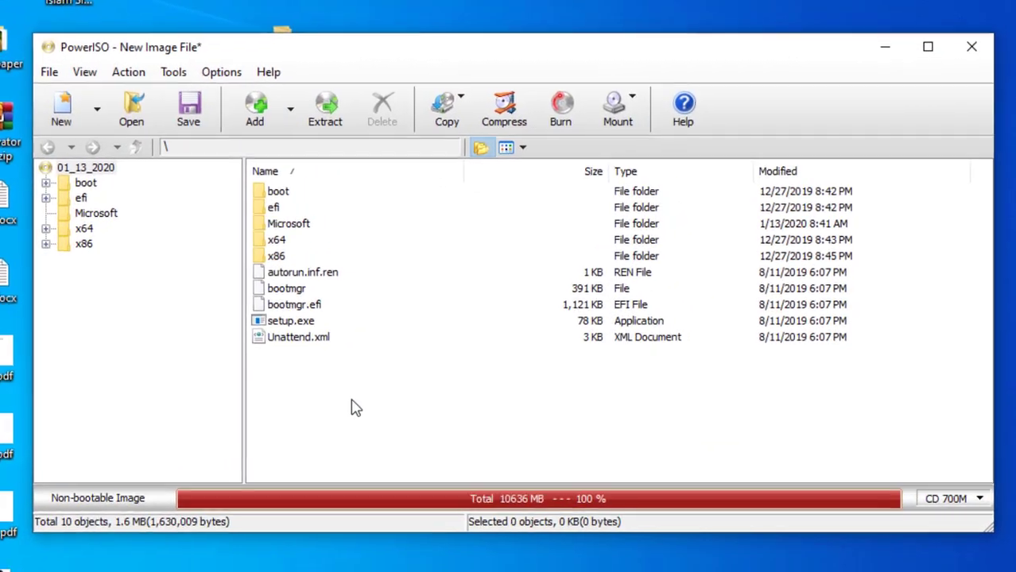
Select all folders and files in the image and open the Save As dialog.
{"action": "left_click_drag", "start_coordinate": [477, 359], "coordinate": [414, 185]}
{"action": "left_click_drag", "start_coordinate": [274, 176], "coordinate": [259, 171]}
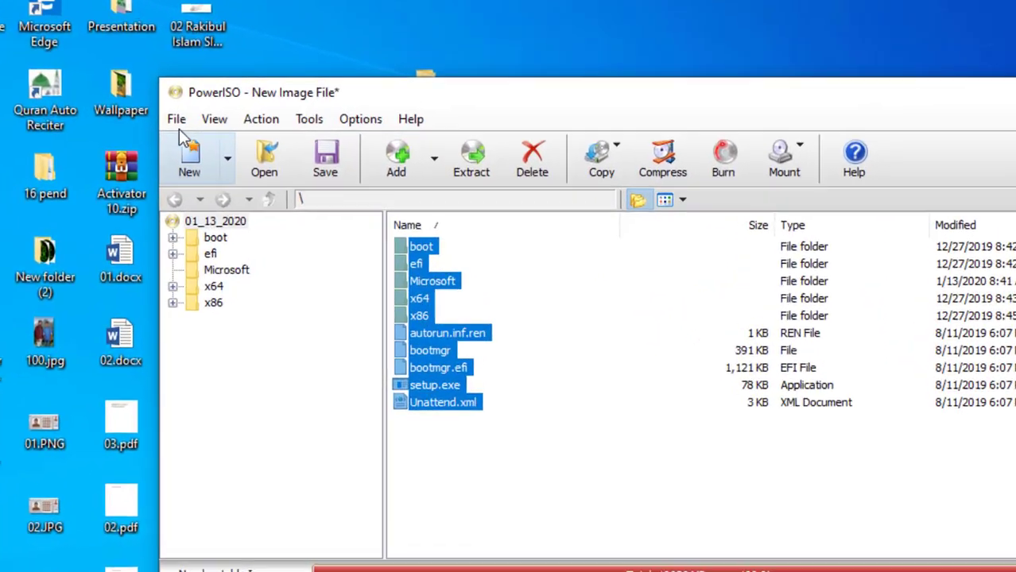
{"action": "left_click", "coordinate": [234, 105]}
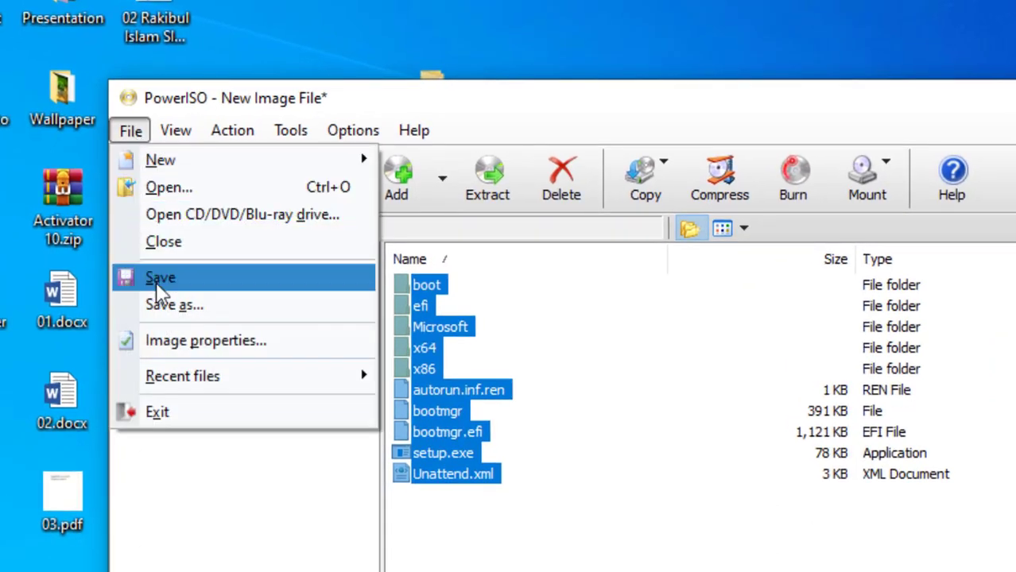
{"action": "left_click", "coordinate": [163, 305]}
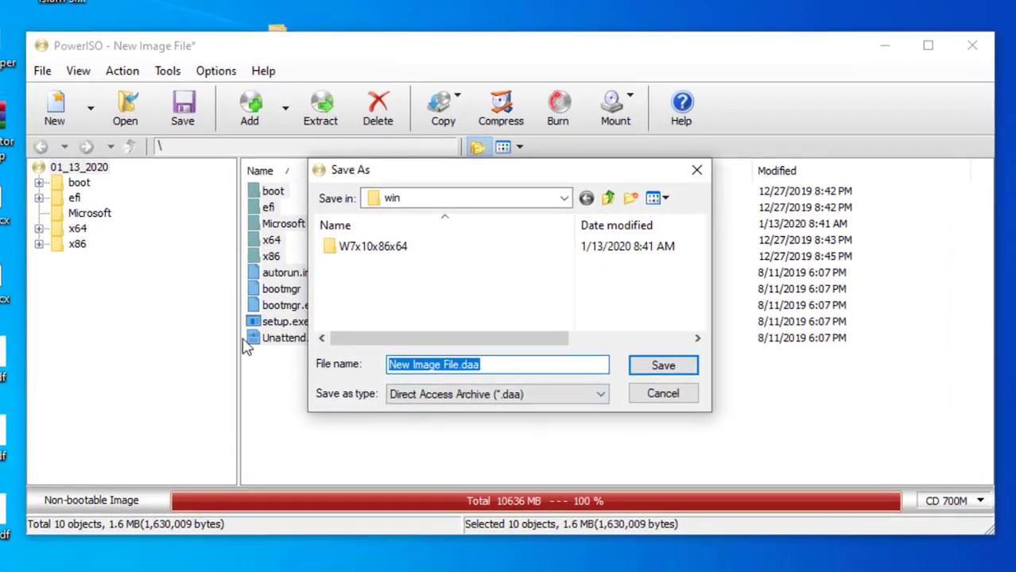
Copy the name of the W7x10x86x64 folder and use it as the image's file name.
{"action": "left_click", "coordinate": [379, 254]}
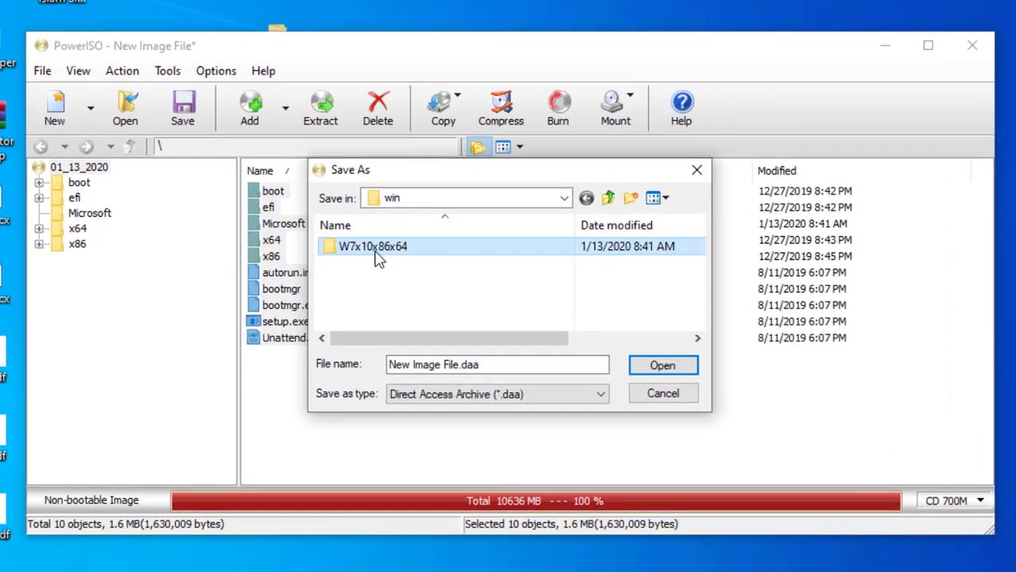
{"action": "left_click", "coordinate": [370, 250]}
{"action": "key", "text": "ctrl+c"}
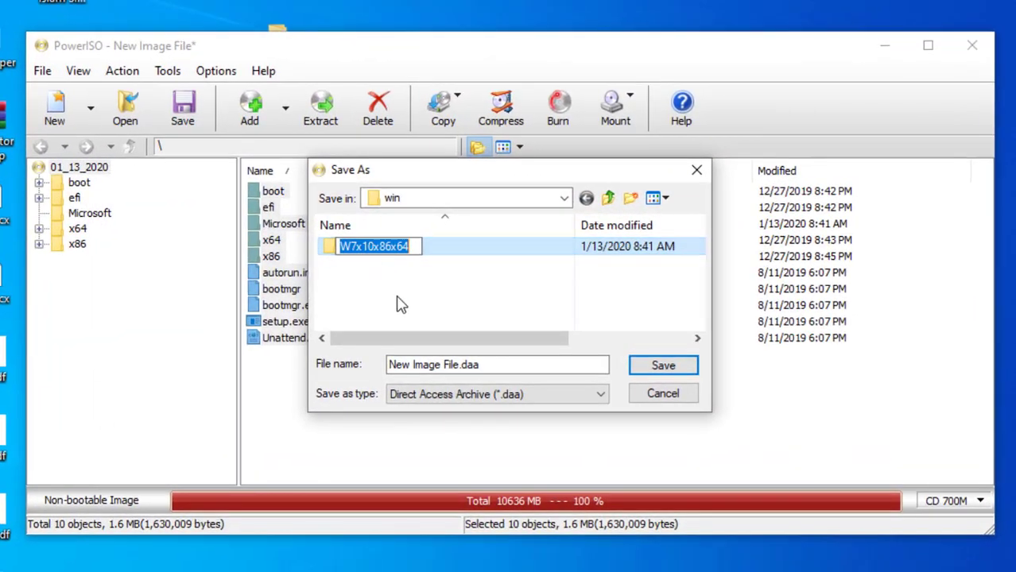
{"action": "key", "text": "Return"}
{"action": "left_click", "coordinate": [457, 365]}
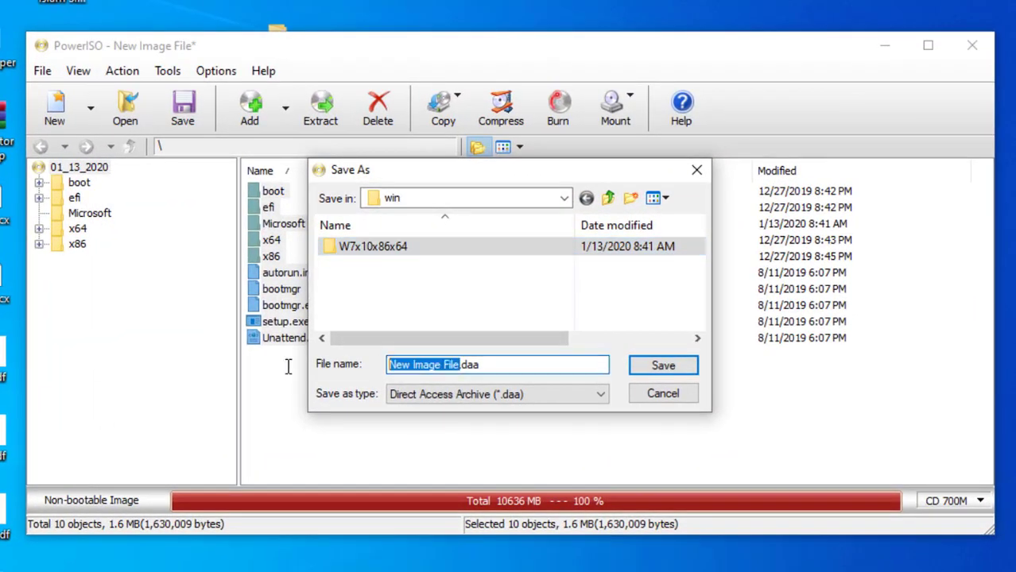
{"action": "key", "text": "ctrl+v"}
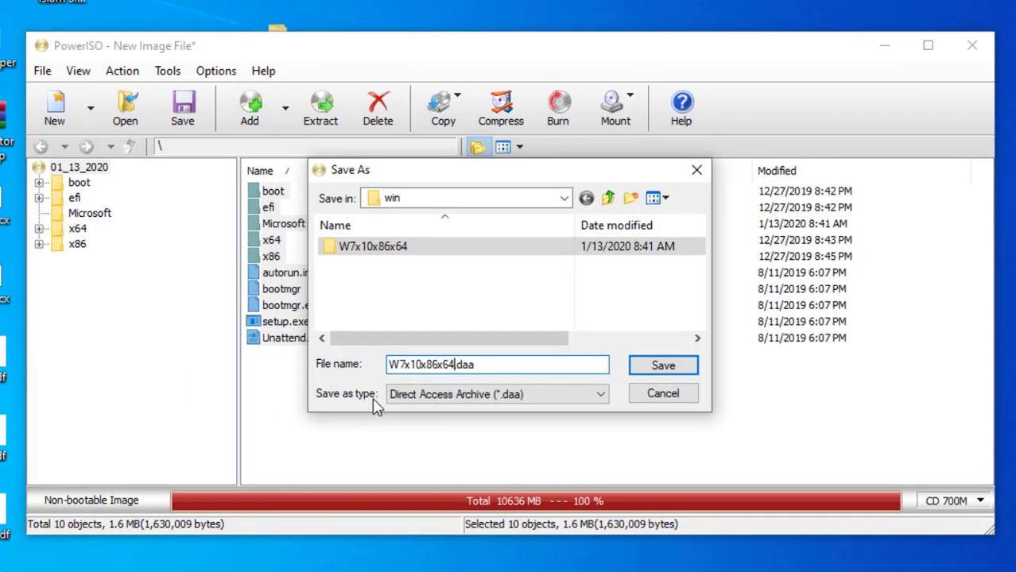
Set the file type to Standard ISO Images (*.iso) and save W7x10x86x64.iso in the win folder.
{"action": "left_click", "coordinate": [584, 403]}
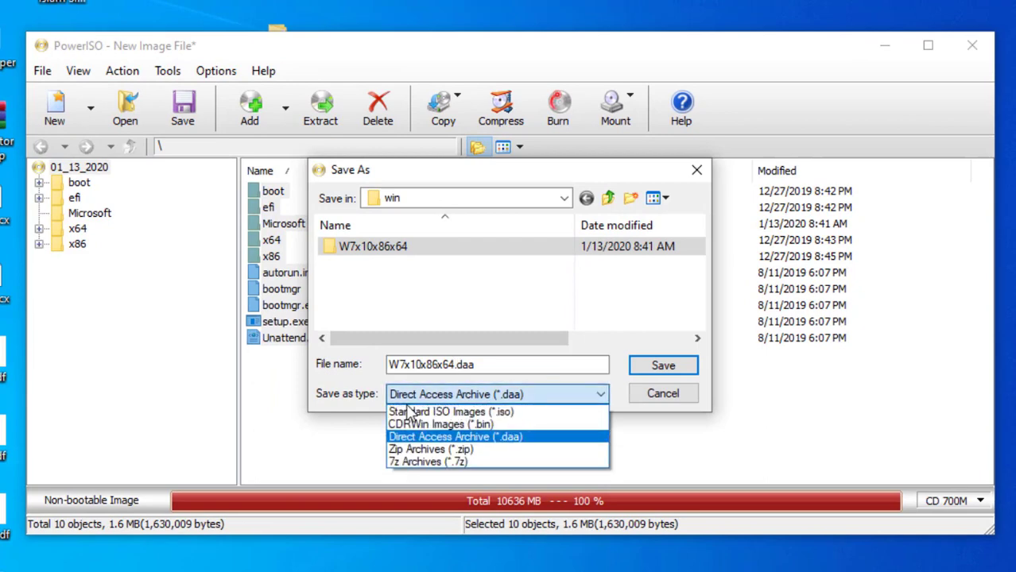
{"action": "left_click", "coordinate": [489, 413]}
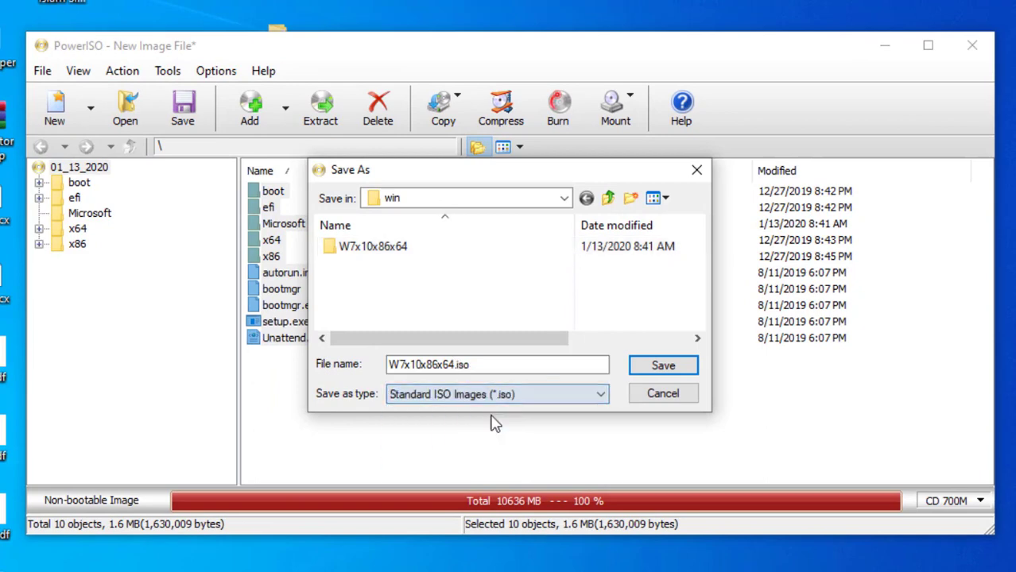
{"action": "left_click", "coordinate": [490, 364]}
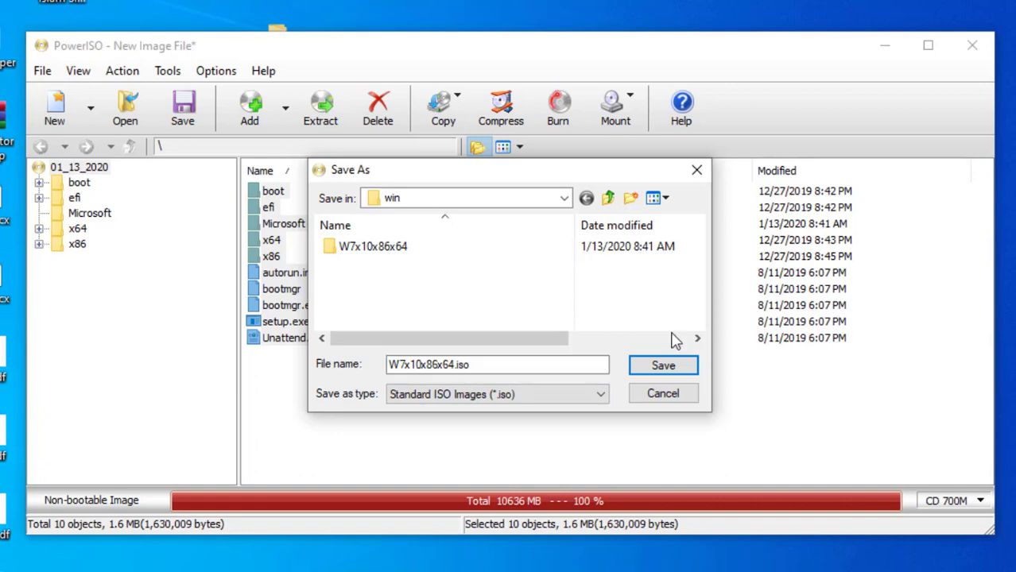
{"action": "left_click", "coordinate": [679, 368]}
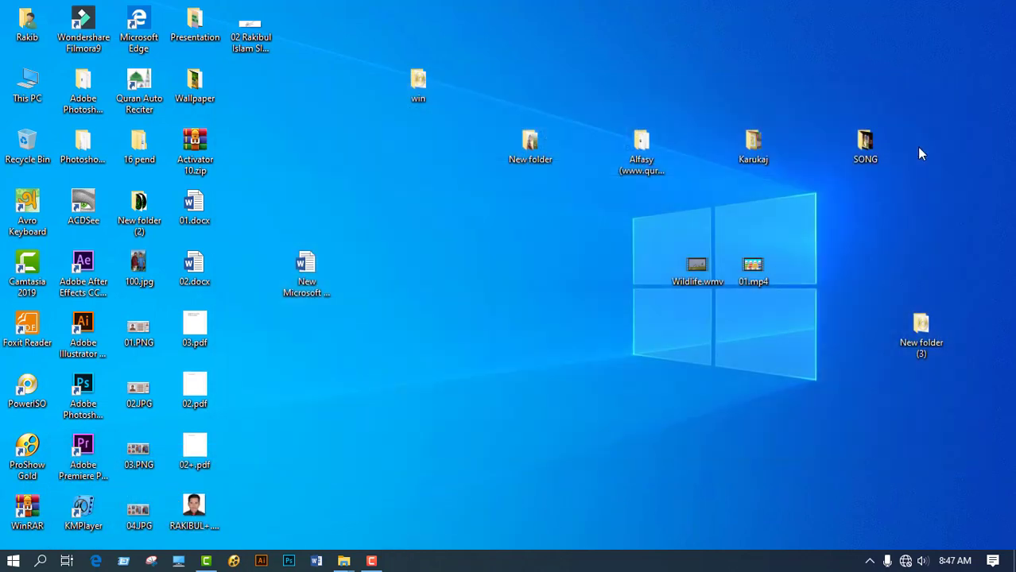
Open the desktop's win folder and check the file size in the properties of W7x10x86x64.iso.
{"action": "double_click", "coordinate": [422, 83]}
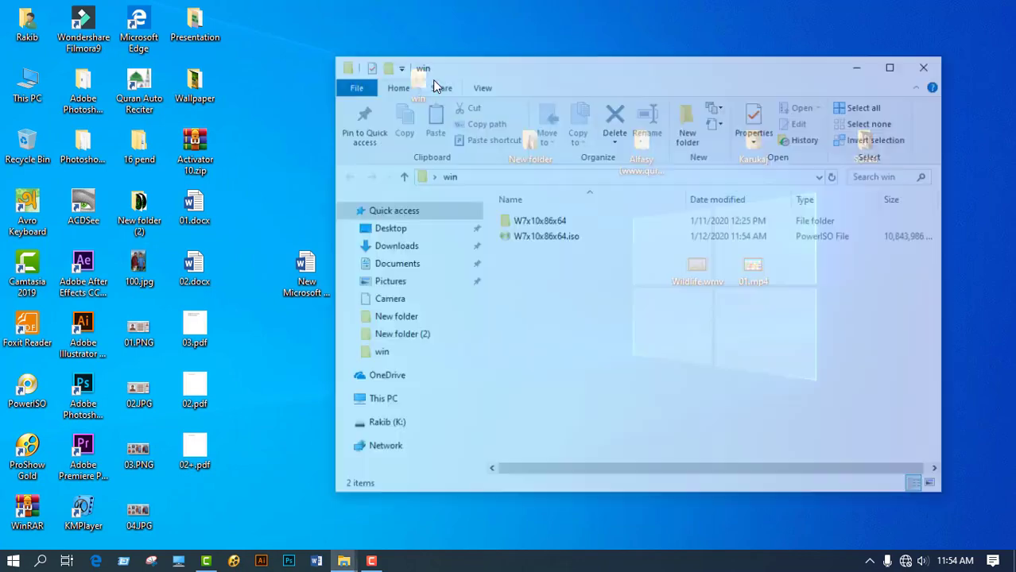
{"action": "double_click", "coordinate": [585, 79]}
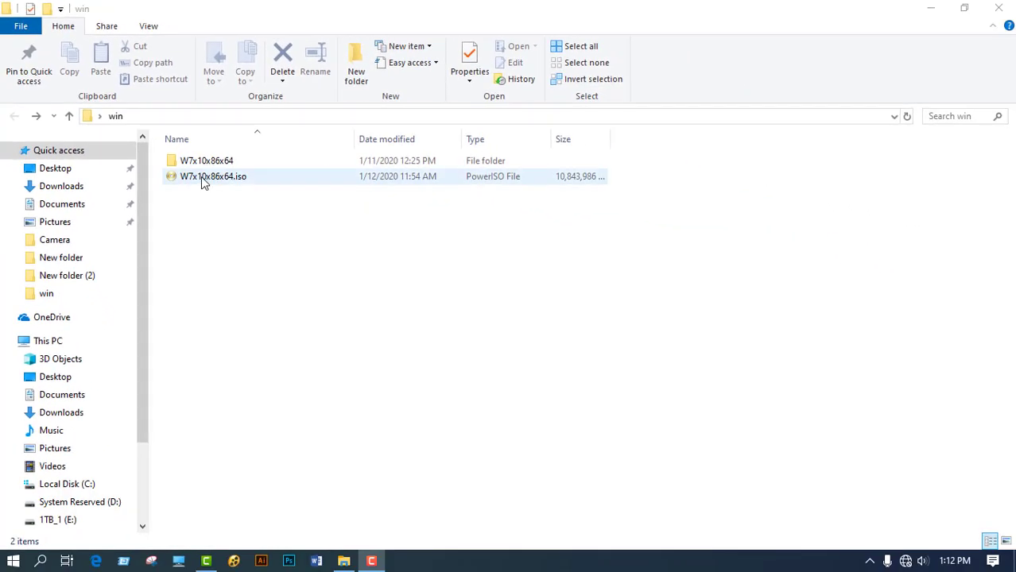
{"action": "right_click", "coordinate": [202, 177]}
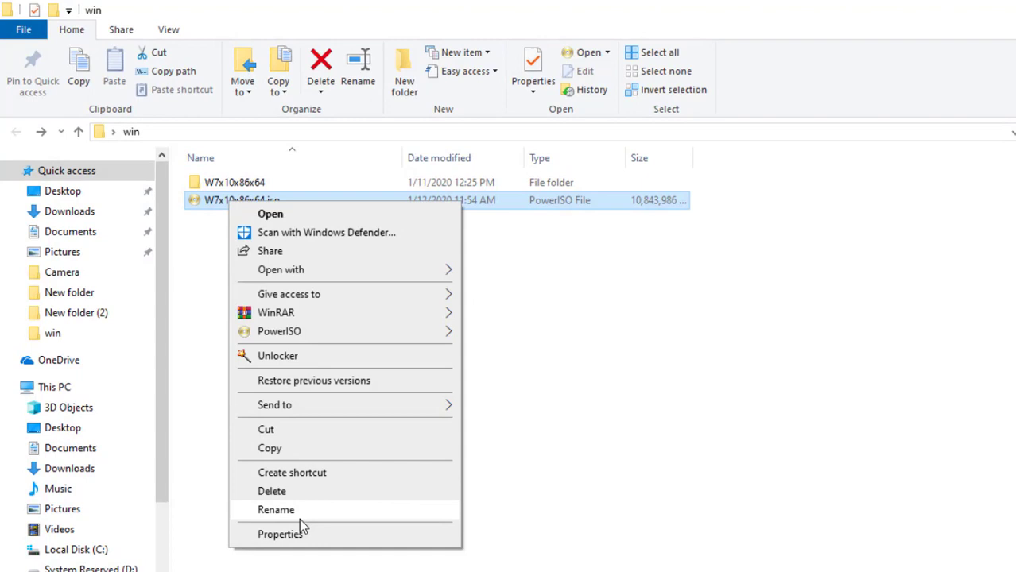
{"action": "left_click", "coordinate": [299, 532]}
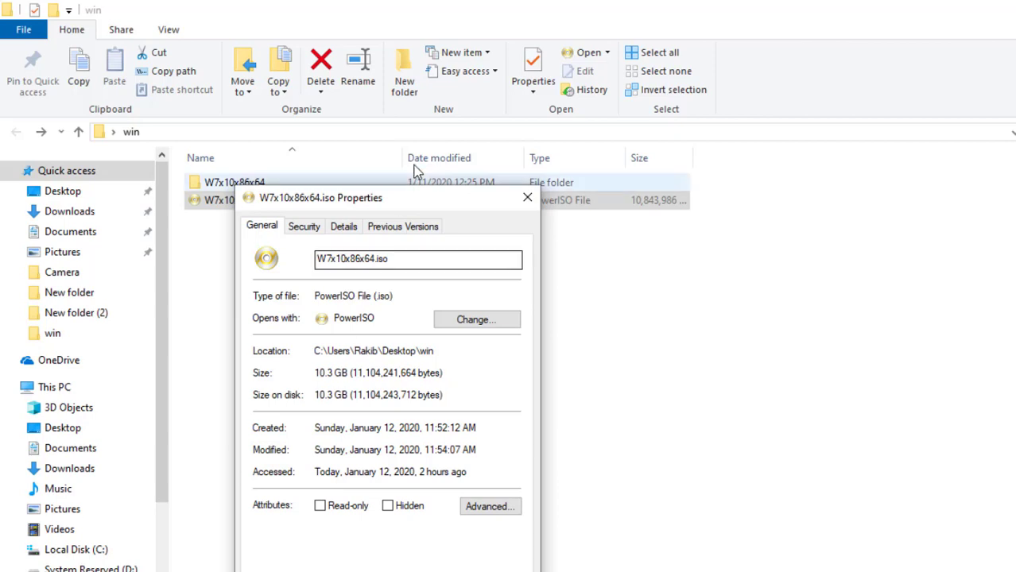
{"action": "left_click_drag", "start_coordinate": [417, 205], "coordinate": [531, 200]}
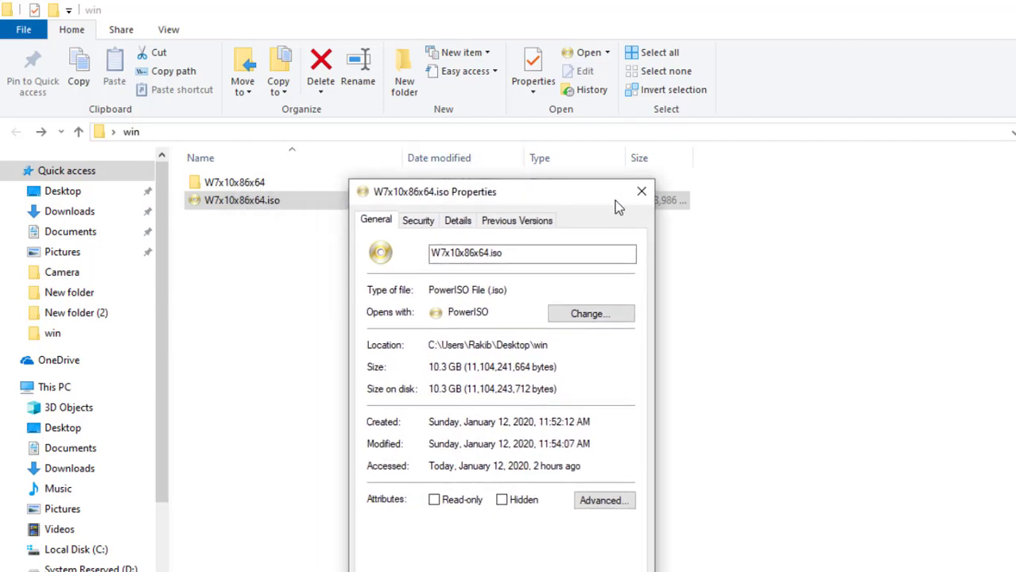
{"action": "left_click", "coordinate": [642, 192]}
Refresh the win folder's contents and minimize its window to return to the desktop.
{"action": "right_click", "coordinate": [541, 316]}
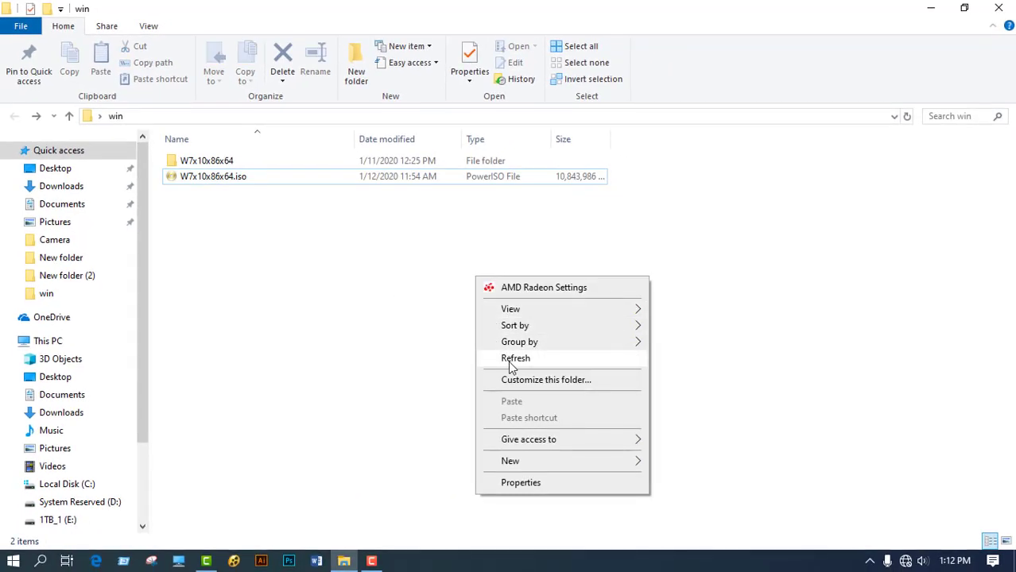
{"action": "left_click", "coordinate": [516, 359]}
{"action": "left_click", "coordinate": [929, 9]}
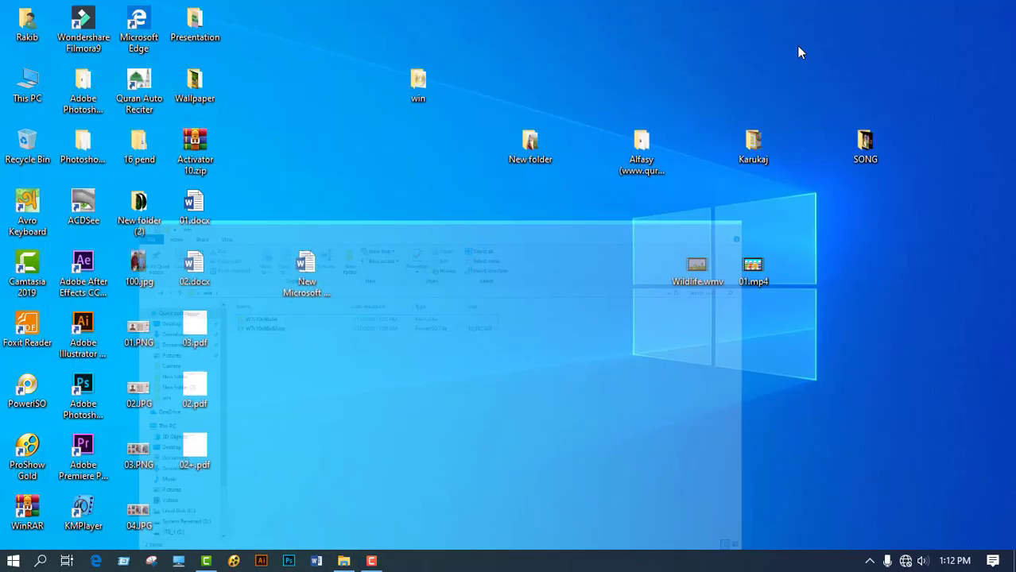
Open This PC, maximize its window and bring up the format settings for the USB drive K:.
{"action": "double_click", "coordinate": [28, 89]}
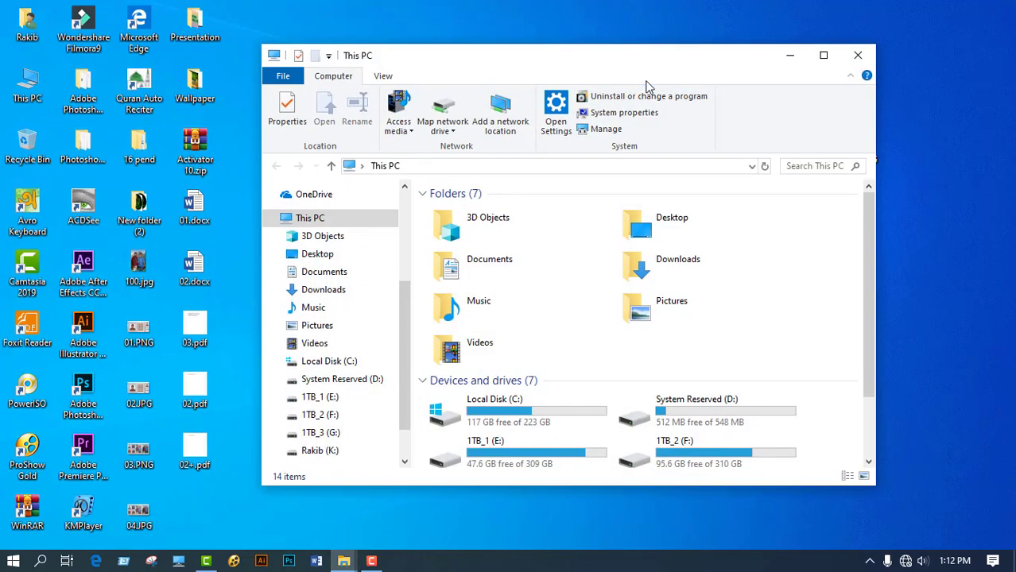
{"action": "double_click", "coordinate": [634, 69]}
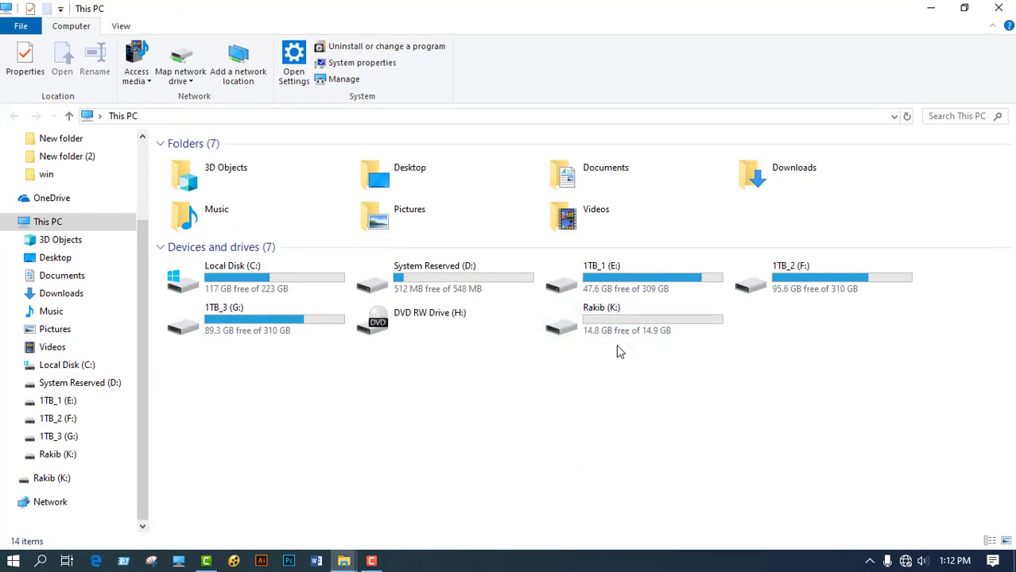
{"action": "left_click", "coordinate": [614, 323]}
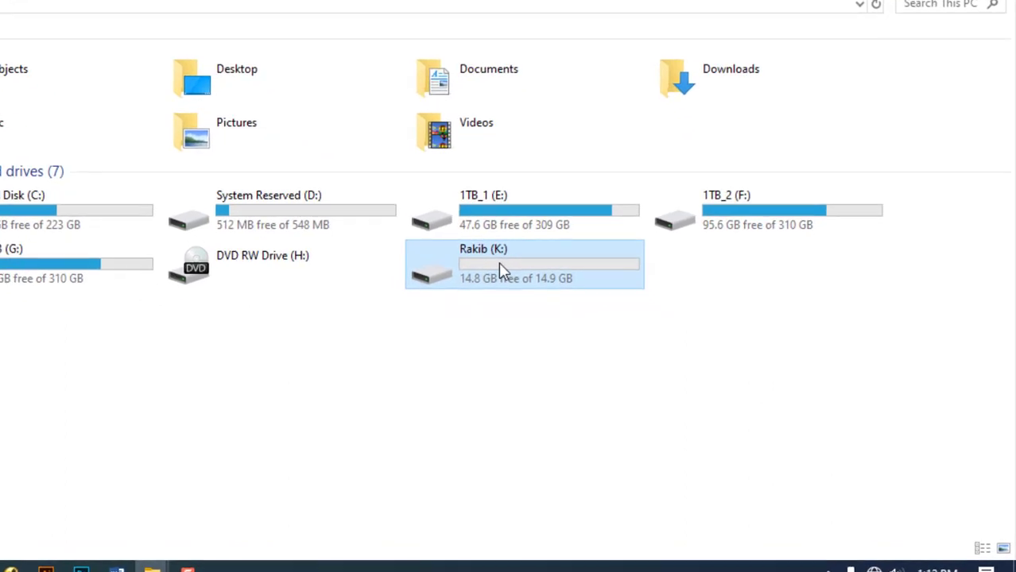
{"action": "right_click", "coordinate": [501, 270]}
{"action": "left_click", "coordinate": [579, 401]}
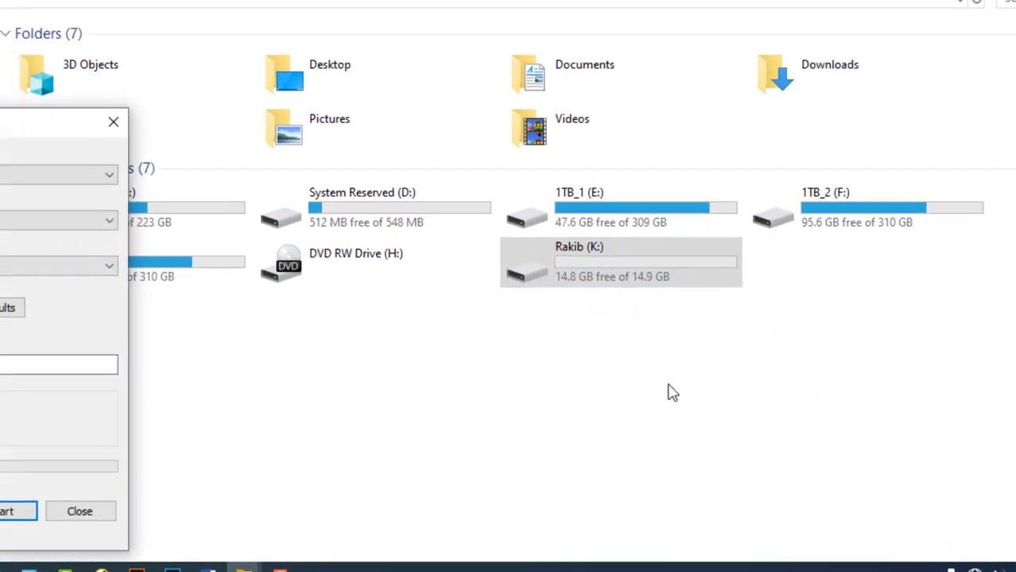
{"action": "left_click_drag", "start_coordinate": [0, 121], "coordinate": [170, 77]}
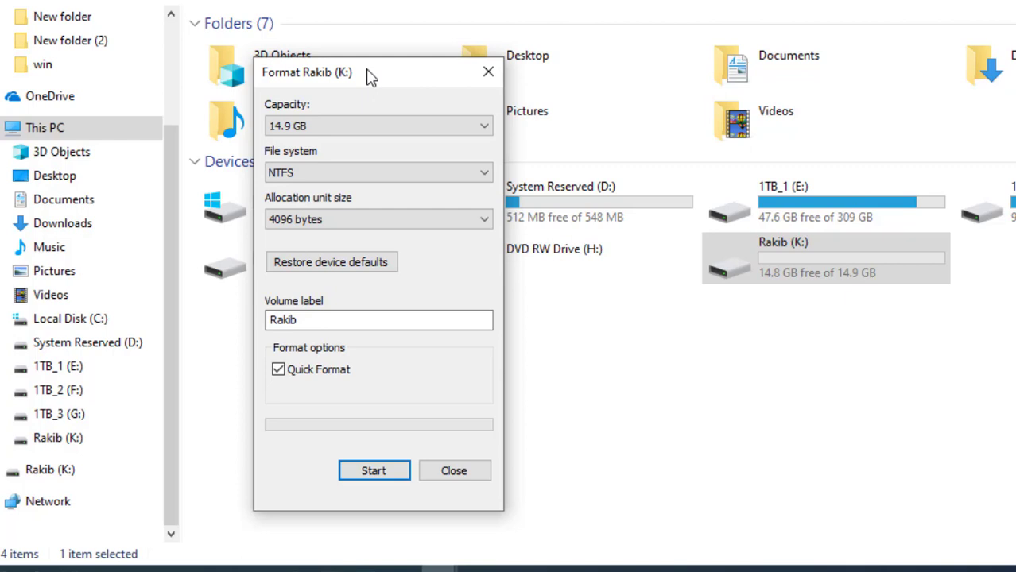
{"action": "mouse_move", "coordinate": [371, 76]}
{"action": "left_mouse_down"}
{"action": "mouse_move", "coordinate": [402, 74]}
{"action": "mouse_move", "coordinate": [373, 72]}
{"action": "left_mouse_up"}
Quick-format the USB drive K: with the NTFS file system, accepting the data erasure, and close the Format dialog and This PC.
{"action": "left_click", "coordinate": [373, 171]}
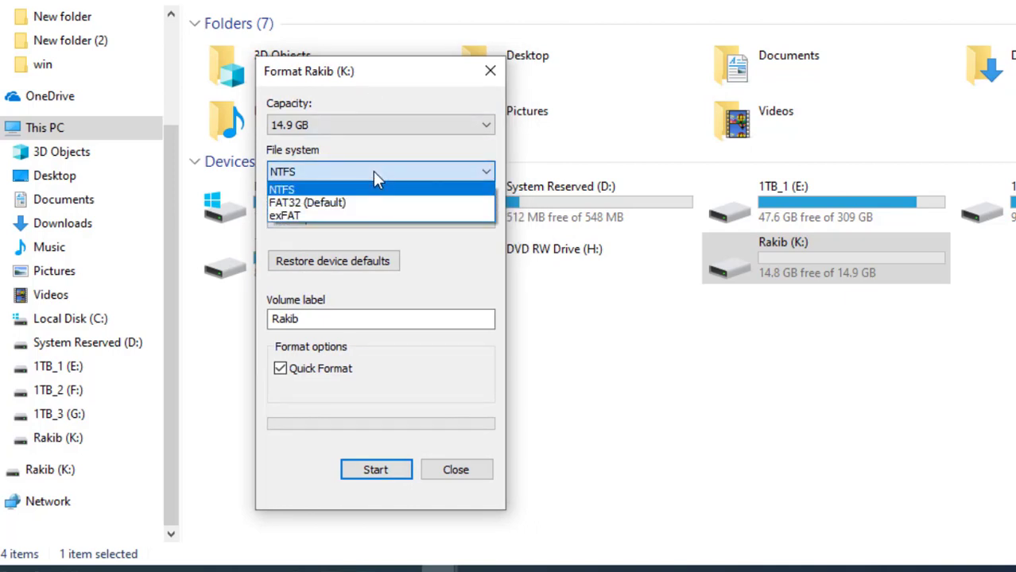
{"action": "left_click", "coordinate": [373, 171]}
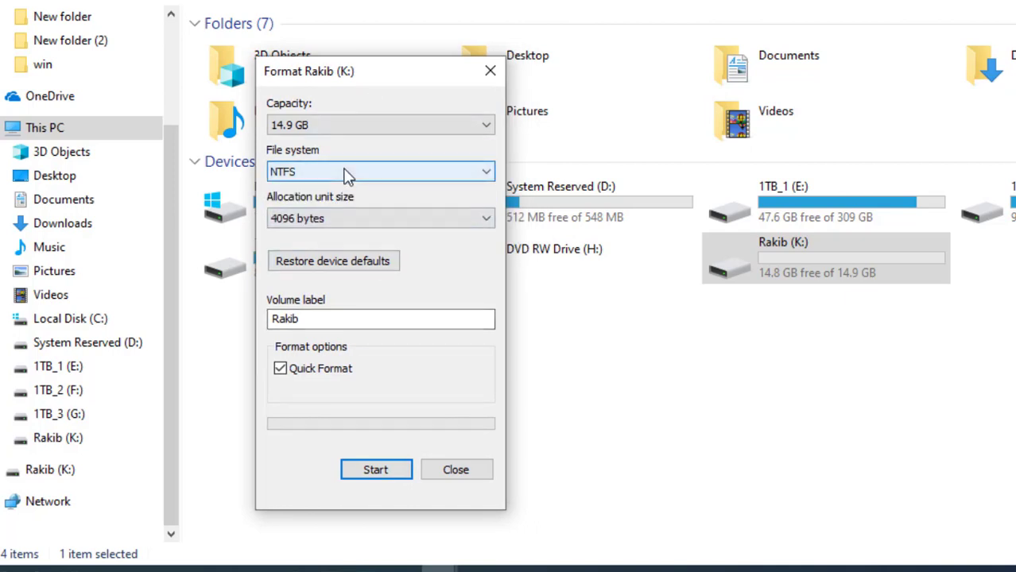
{"action": "left_click", "coordinate": [344, 170]}
{"action": "left_click", "coordinate": [326, 189]}
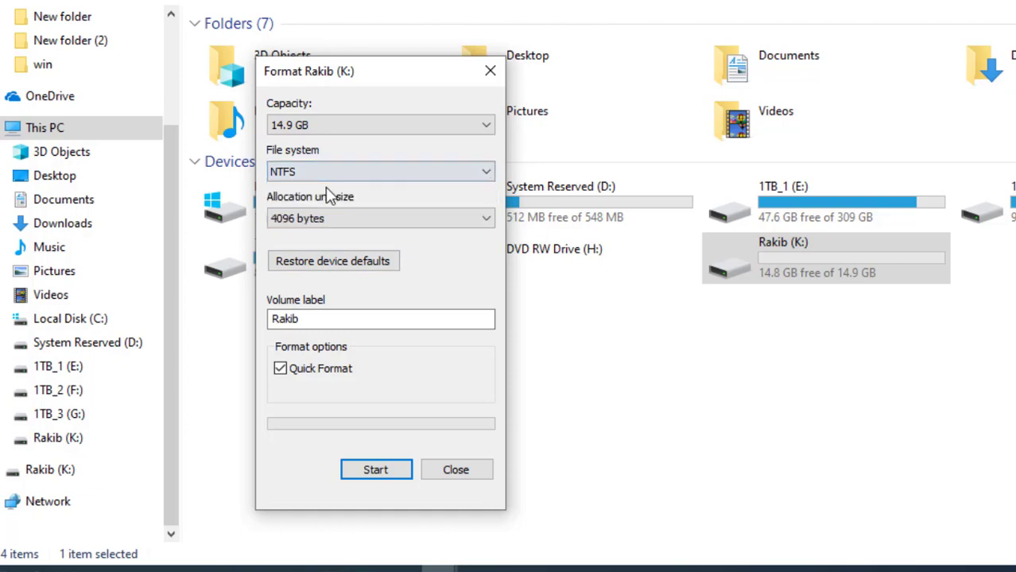
{"action": "left_click", "coordinate": [377, 471]}
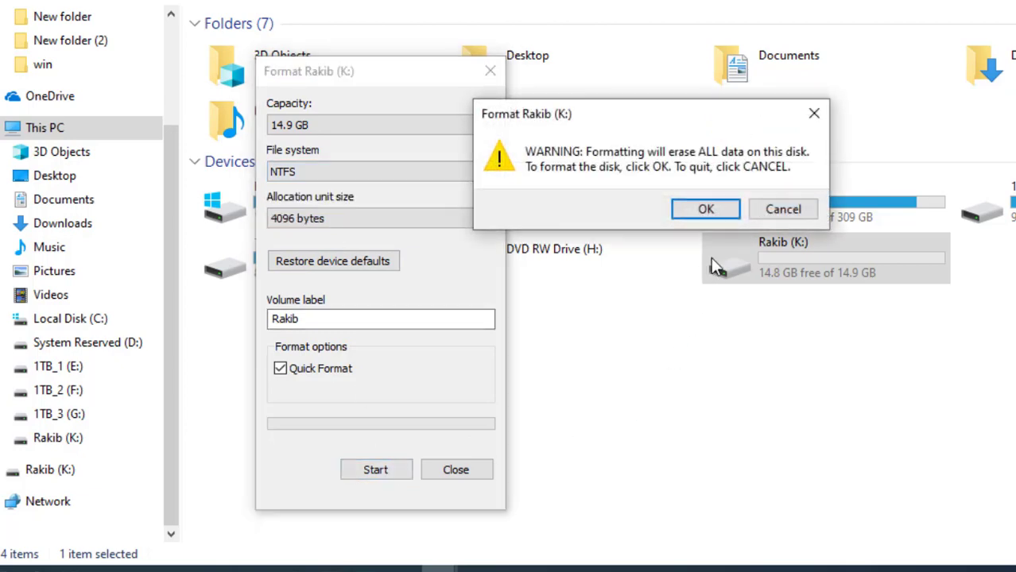
{"action": "left_click", "coordinate": [699, 211]}
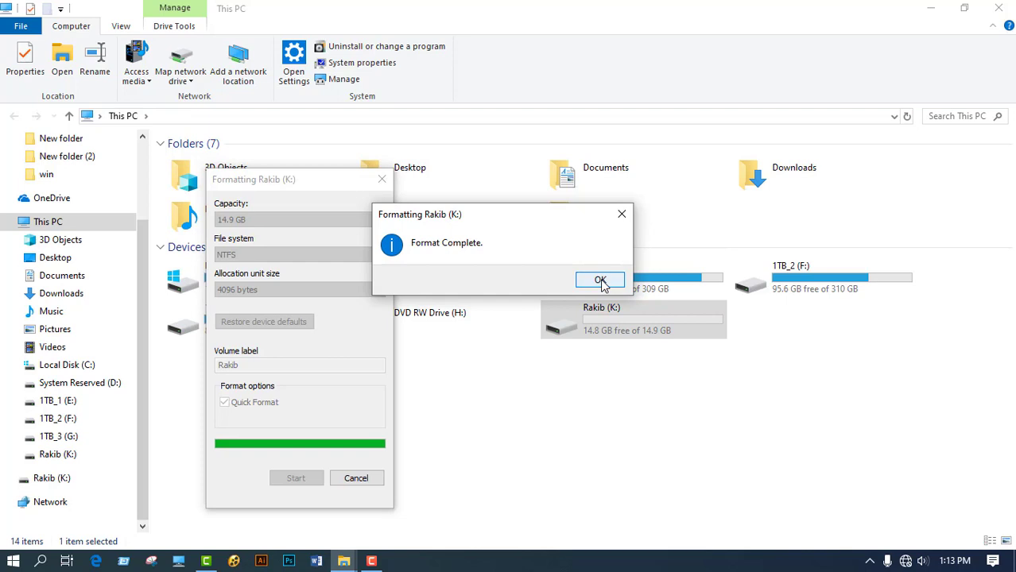
{"action": "left_click", "coordinate": [601, 281]}
{"action": "left_click", "coordinate": [356, 479]}
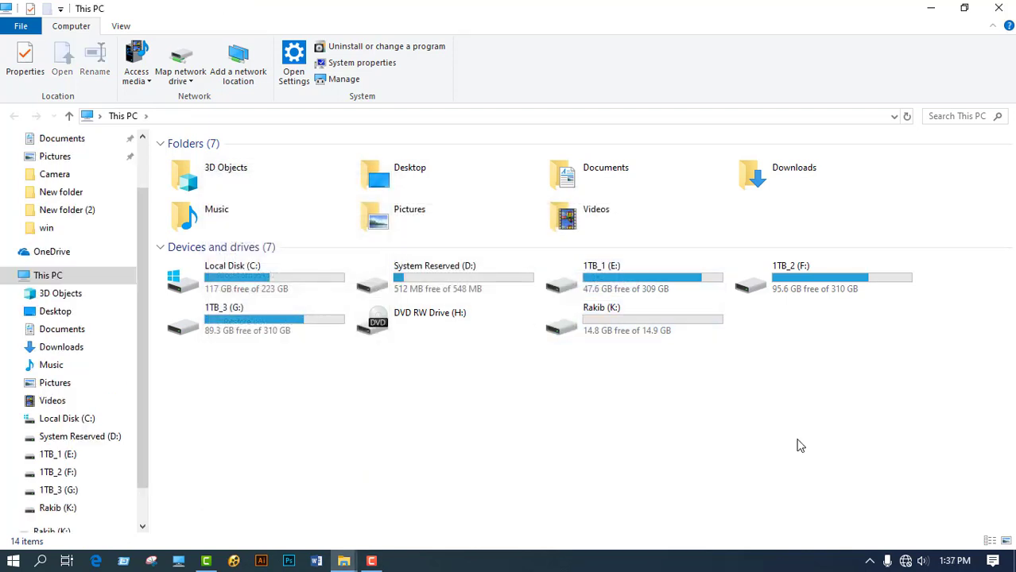
{"action": "left_click", "coordinate": [999, 8]}
Switch to PowerISO and open the Create bootable USB drive tool, allowing it to run as administrator.
{"action": "double_click", "coordinate": [27, 392]}
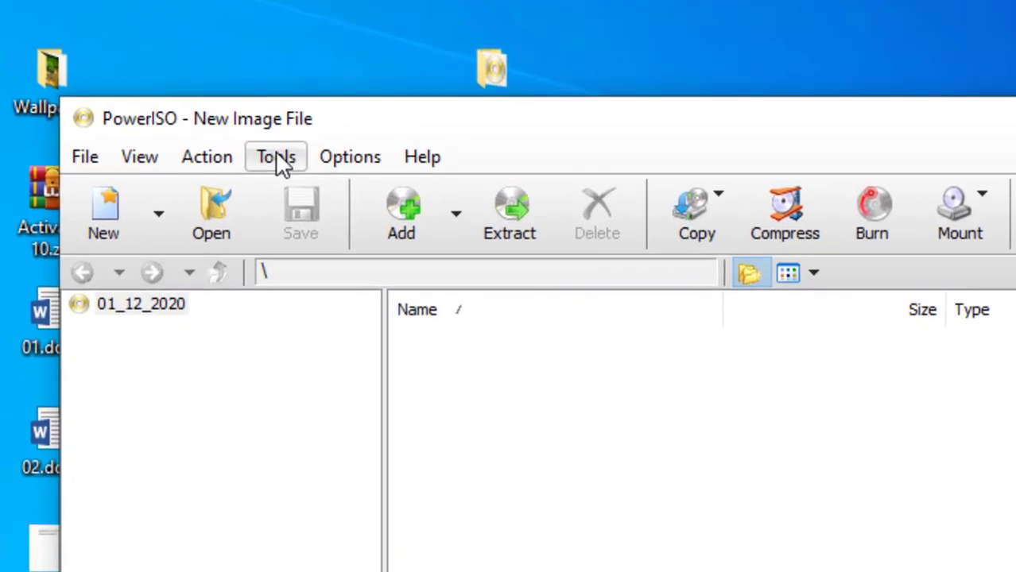
{"action": "left_click", "coordinate": [238, 135]}
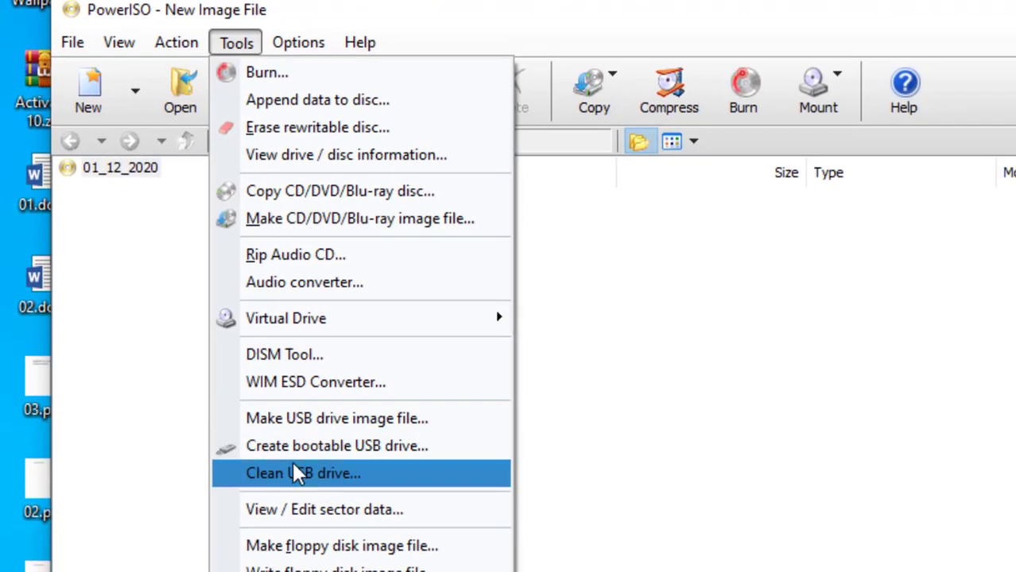
{"action": "left_click", "coordinate": [380, 448]}
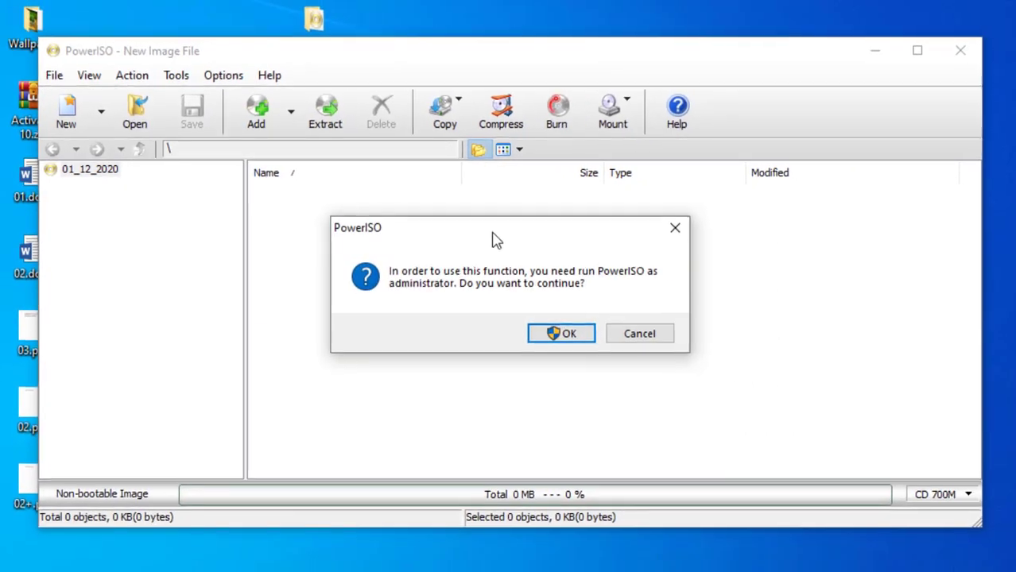
{"action": "left_click", "coordinate": [567, 334]}
{"action": "left_click", "coordinate": [349, 396]}
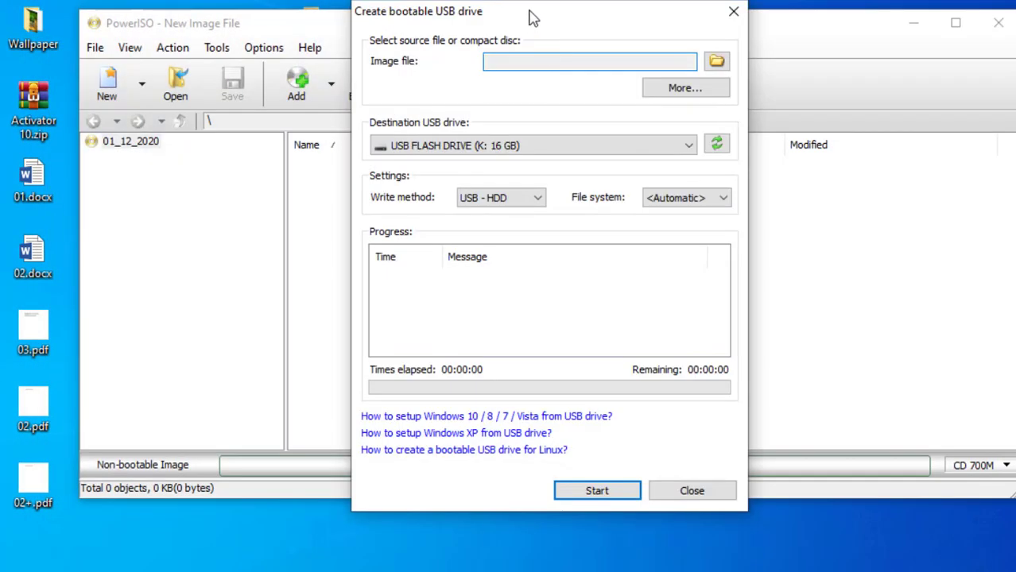
{"action": "left_click_drag", "start_coordinate": [532, 18], "coordinate": [517, 20]}
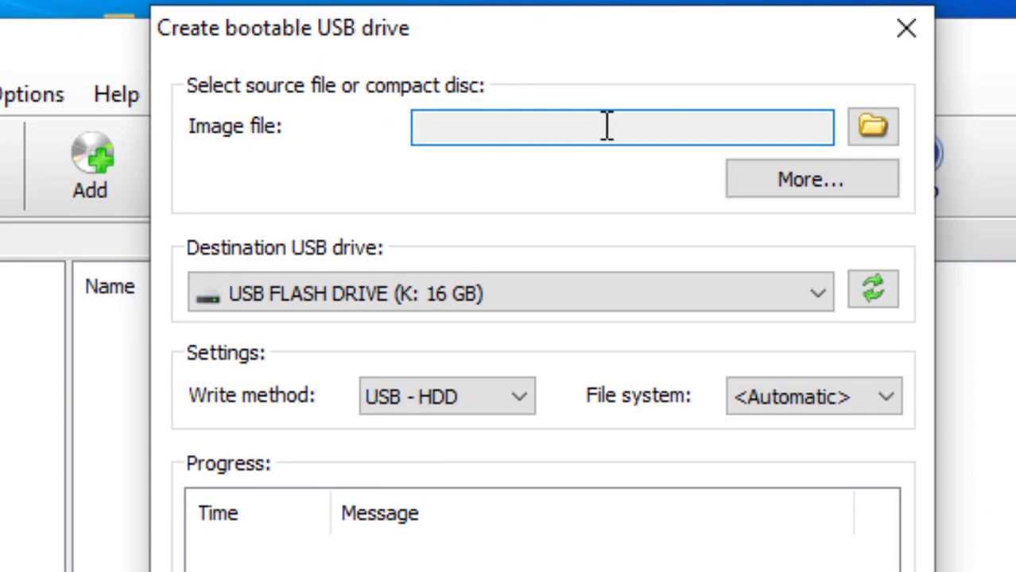
Load W7x10x86x64.iso from the desktop's win folder as the source image file.
{"action": "left_click", "coordinate": [878, 129]}
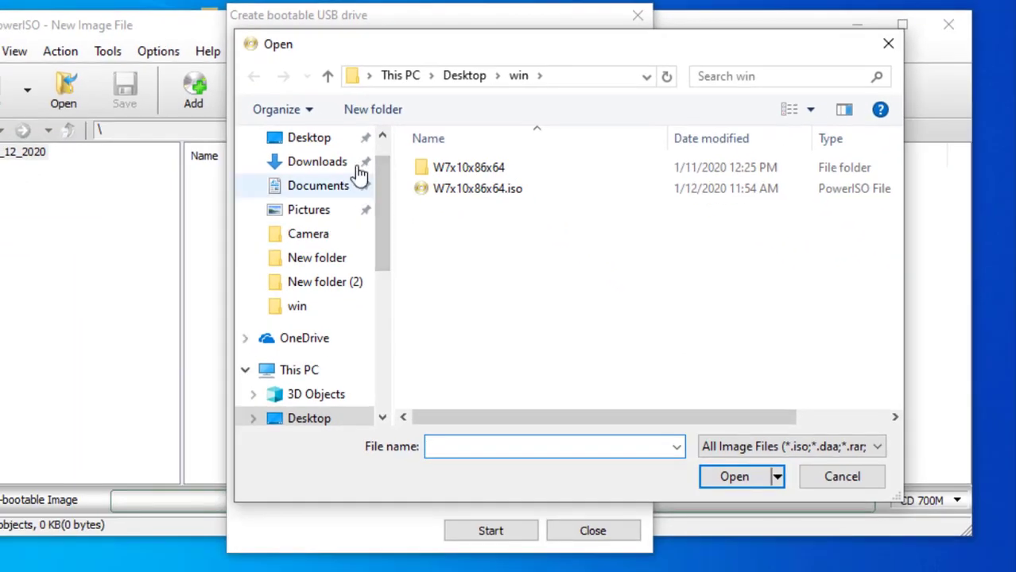
{"action": "left_click", "coordinate": [324, 141]}
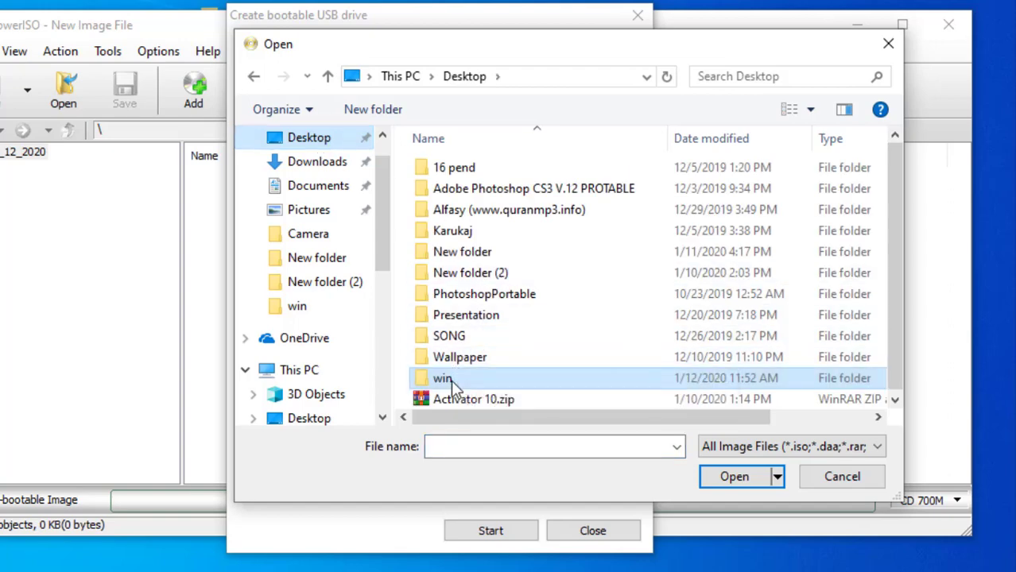
{"action": "double_click", "coordinate": [451, 380]}
{"action": "left_click", "coordinate": [464, 192]}
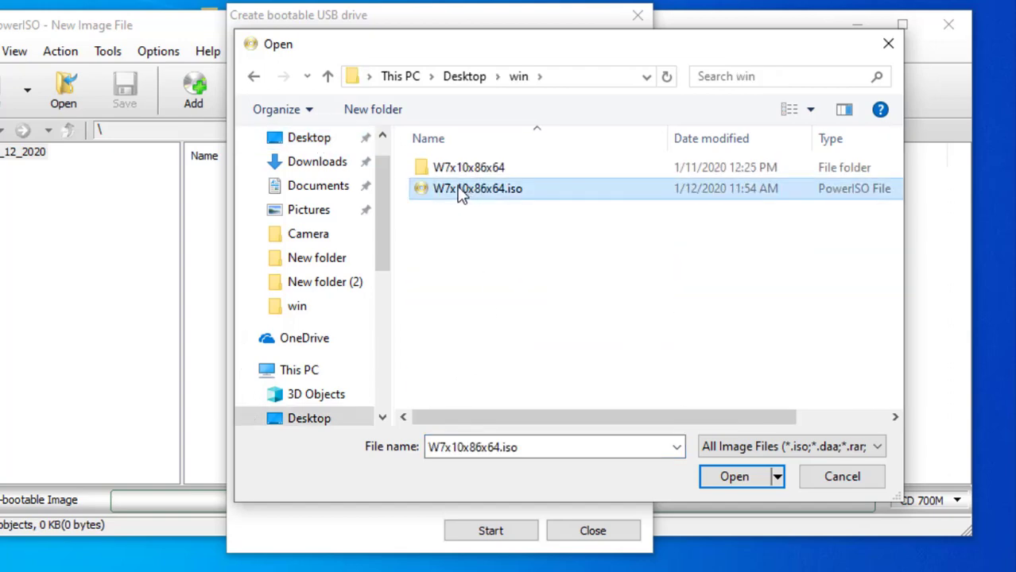
{"action": "left_click", "coordinate": [736, 482]}
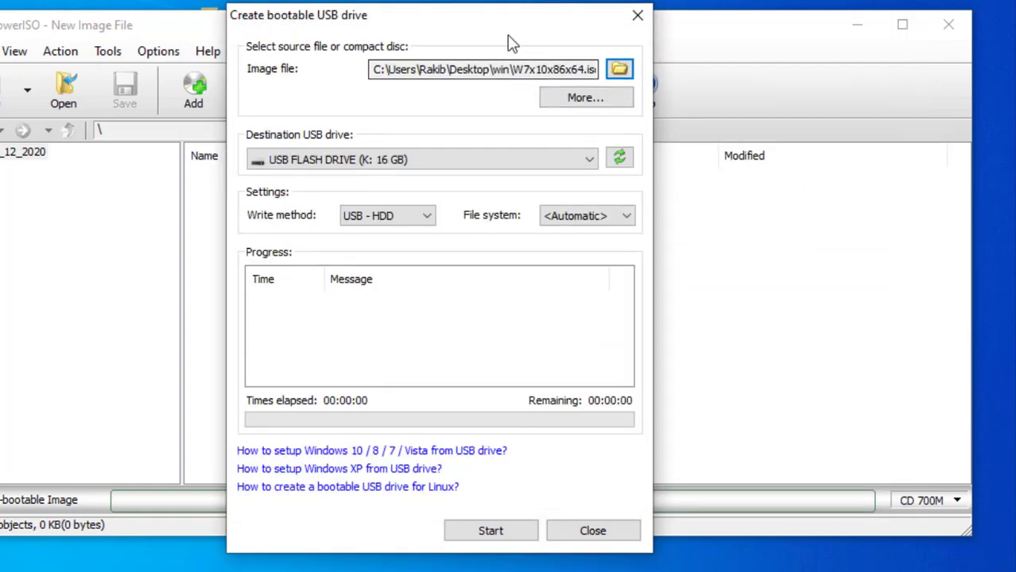
{"action": "left_click_drag", "start_coordinate": [496, 21], "coordinate": [530, 24]}
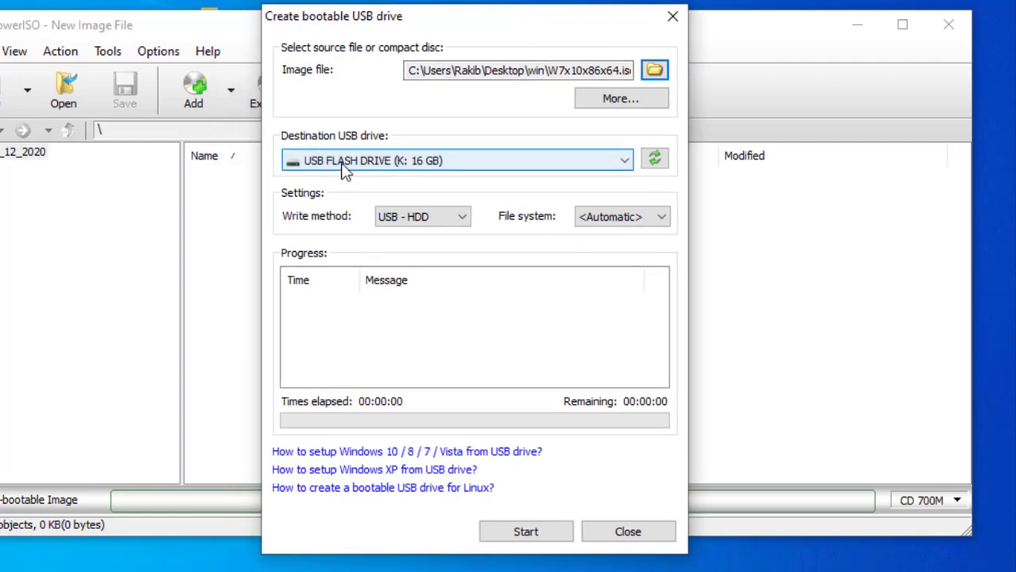
Choose USB FLASH DRIVE (K: 16 GB) as the destination, with the USB-HDD write method and the <Automatic> file system.
{"action": "left_click", "coordinate": [382, 163]}
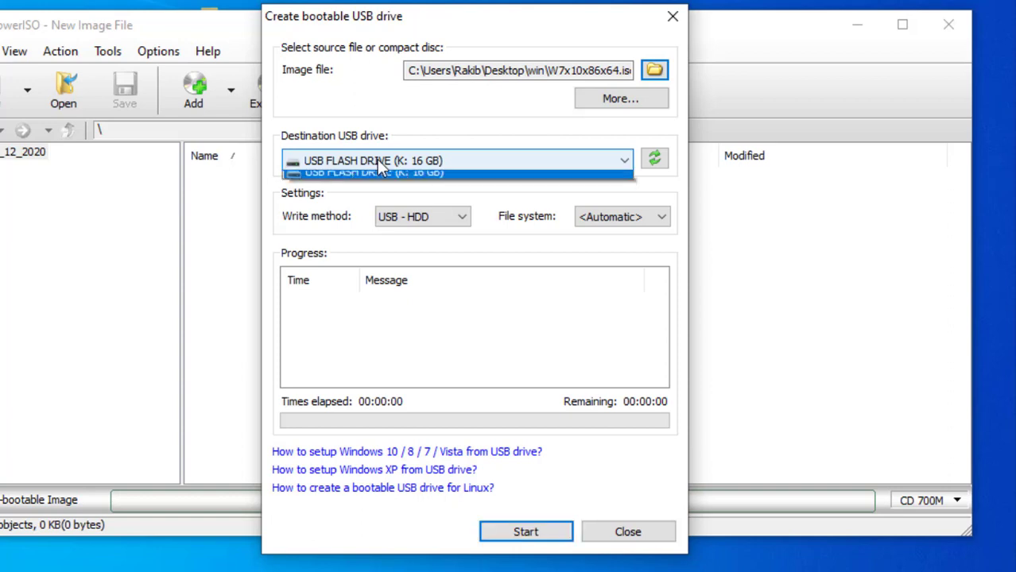
{"action": "left_click", "coordinate": [406, 160]}
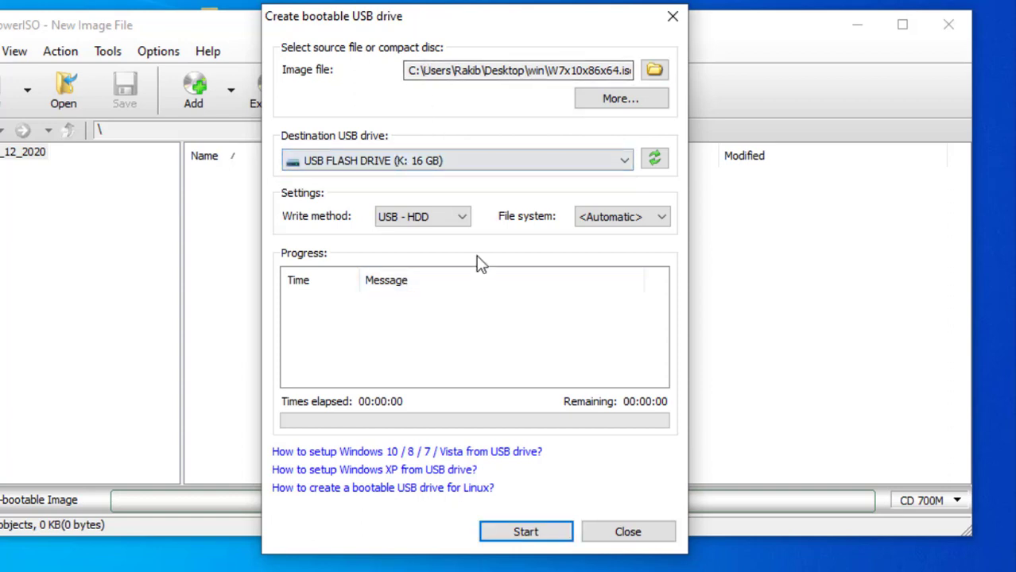
{"action": "left_click_drag", "start_coordinate": [503, 20], "coordinate": [489, 19]}
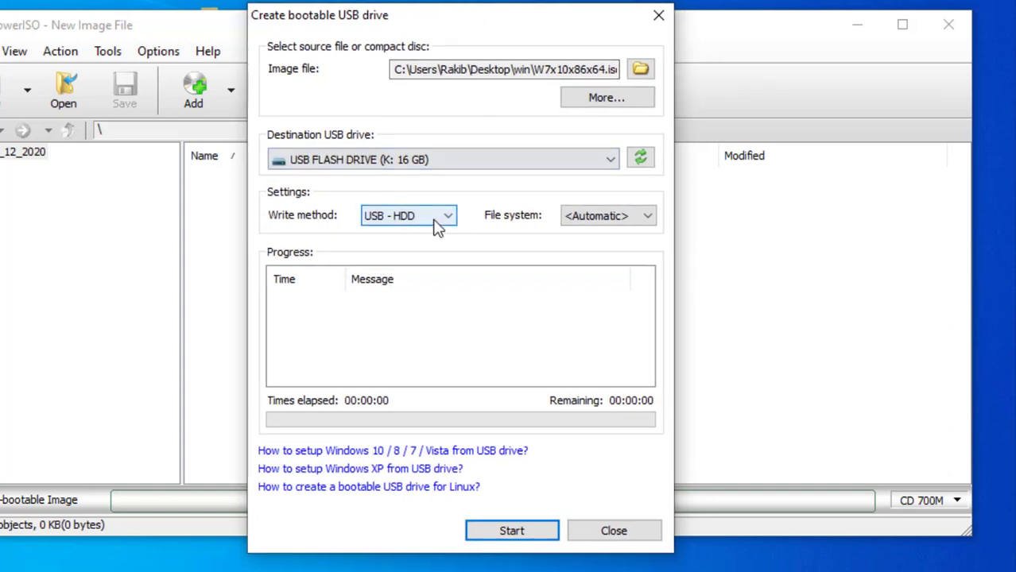
{"action": "left_click", "coordinate": [408, 215]}
{"action": "left_click", "coordinate": [406, 231]}
{"action": "left_click", "coordinate": [625, 225]}
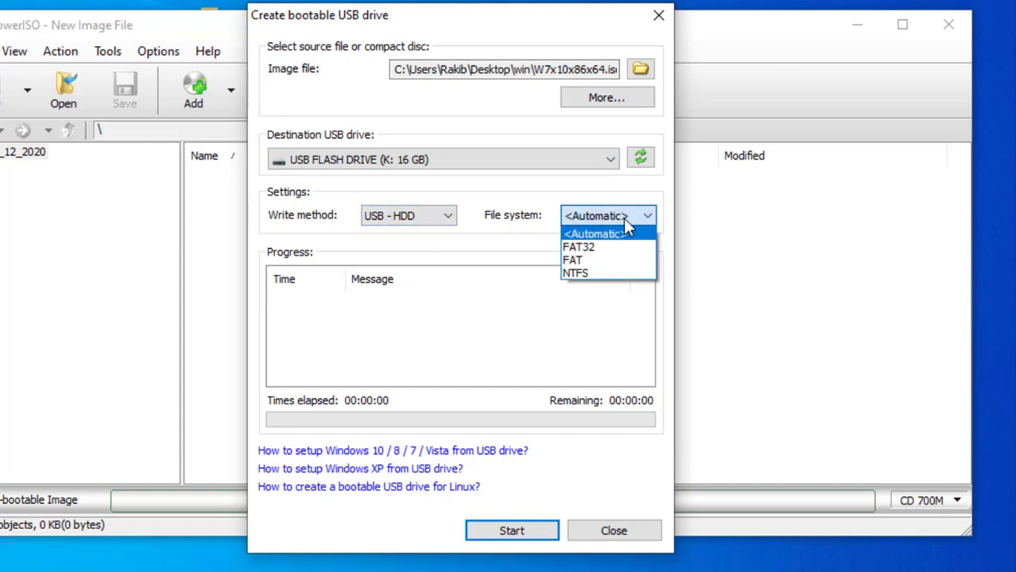
{"action": "left_click", "coordinate": [626, 221]}
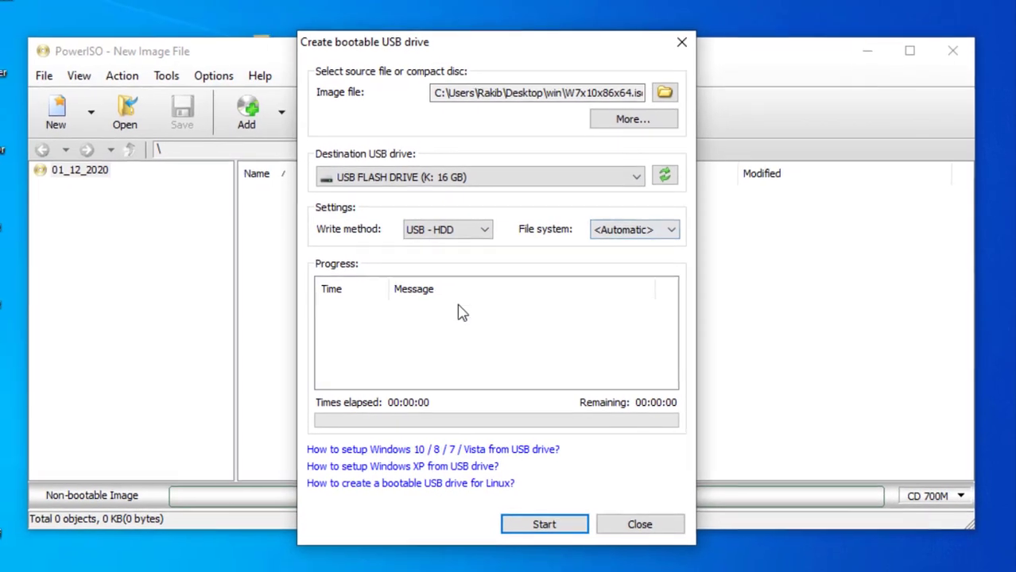
Write the image to the USB flash drive, accepting that all of its data is overwritten.
{"action": "left_click", "coordinate": [547, 525]}
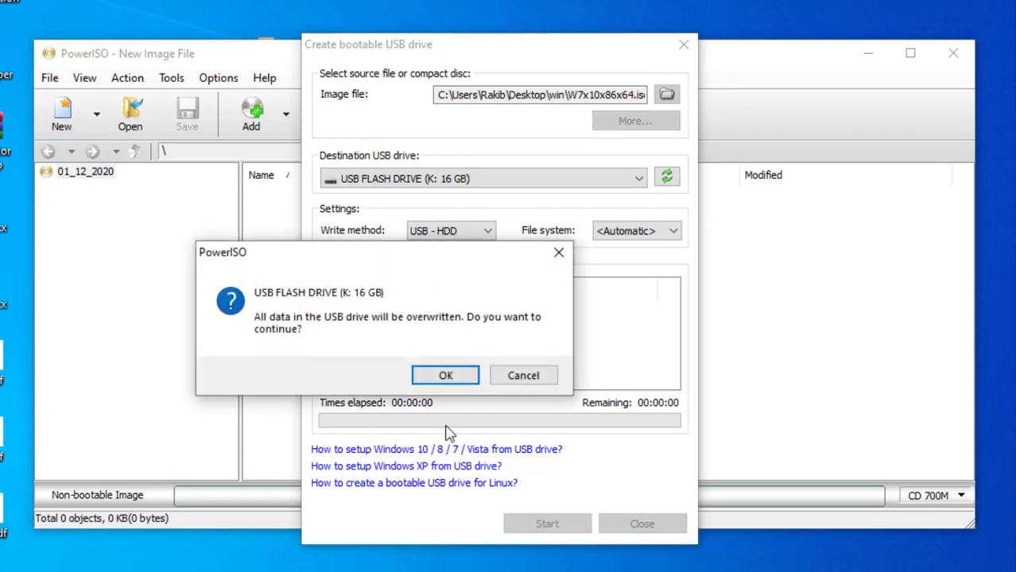
{"action": "left_click", "coordinate": [419, 376]}
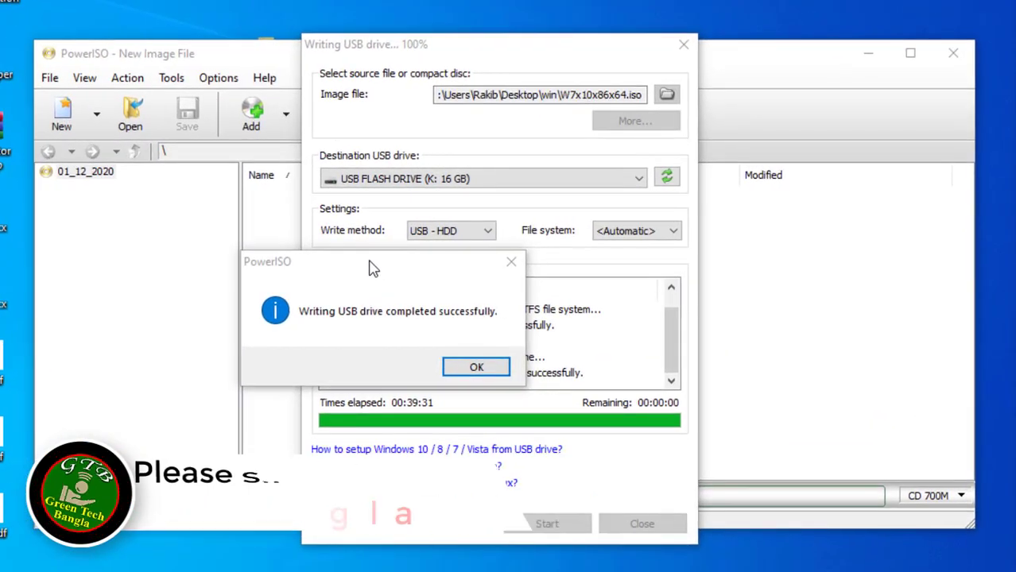
{"action": "left_click_drag", "start_coordinate": [503, 255], "coordinate": [521, 251]}
{"action": "left_click_drag", "start_coordinate": [389, 262], "coordinate": [421, 258]}
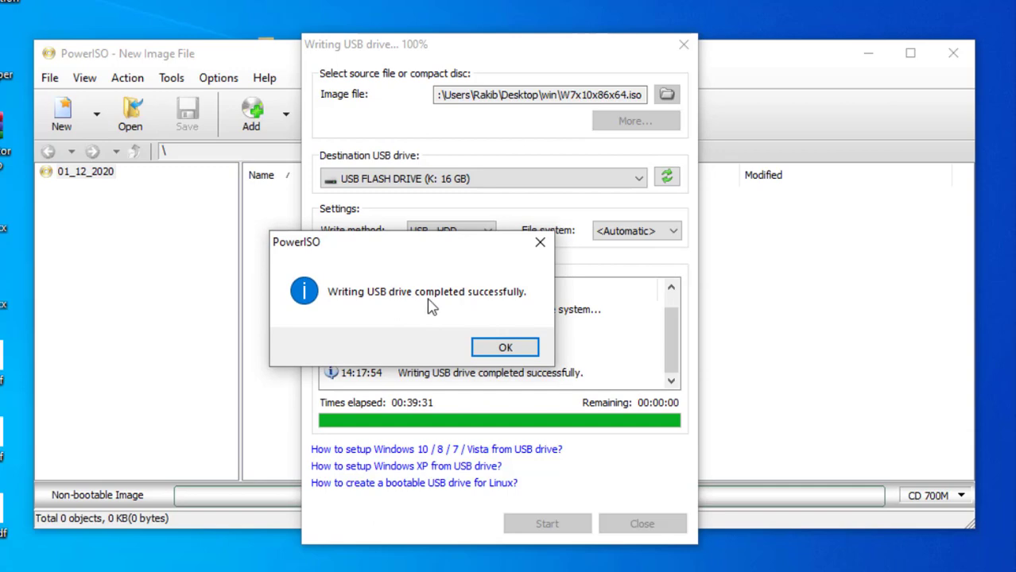
Dismiss the completion message and close the Create bootable USB drive dialog and PowerISO.
{"action": "left_click", "coordinate": [515, 348]}
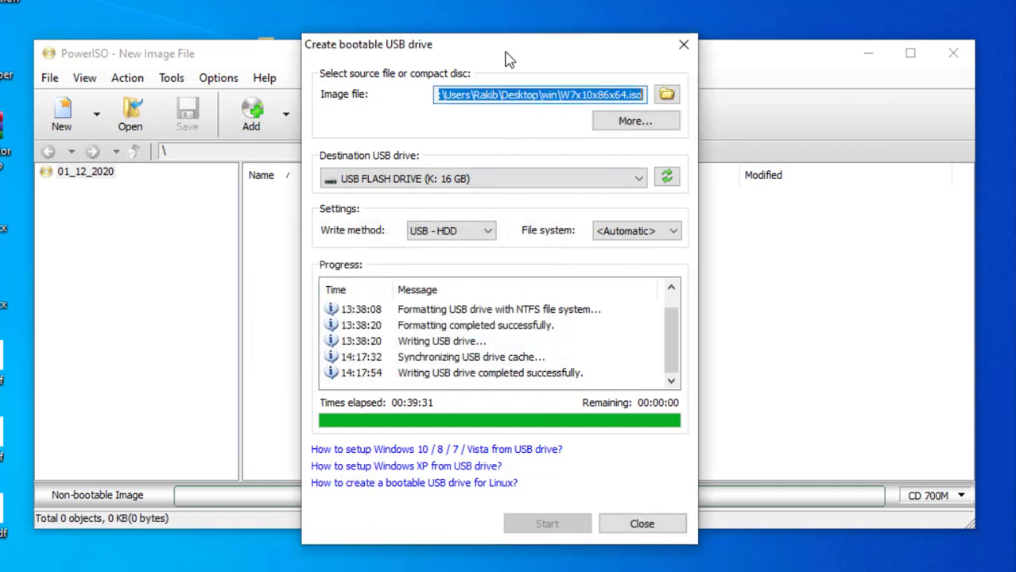
{"action": "left_click", "coordinate": [684, 45]}
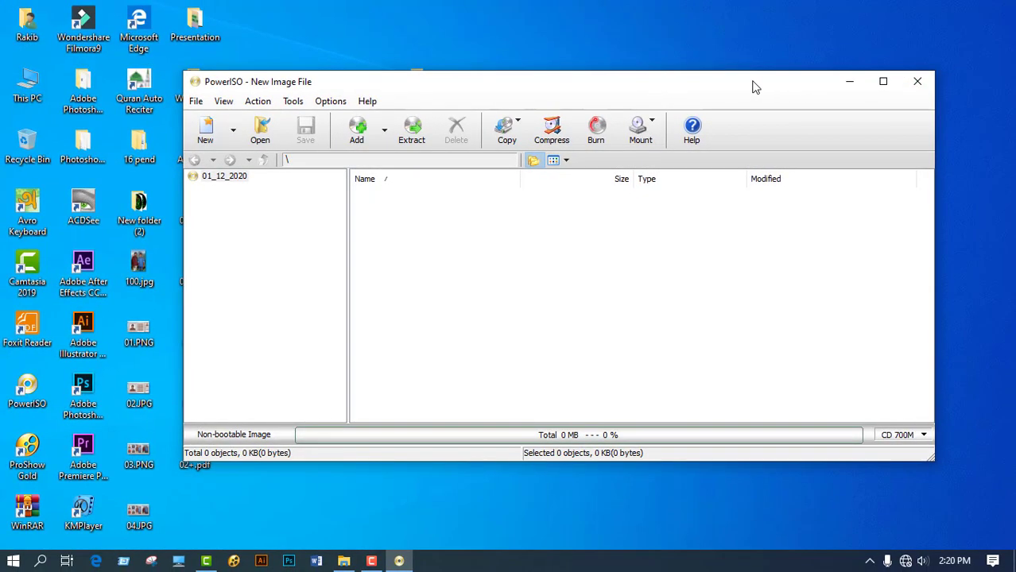
{"action": "left_click", "coordinate": [917, 81]}
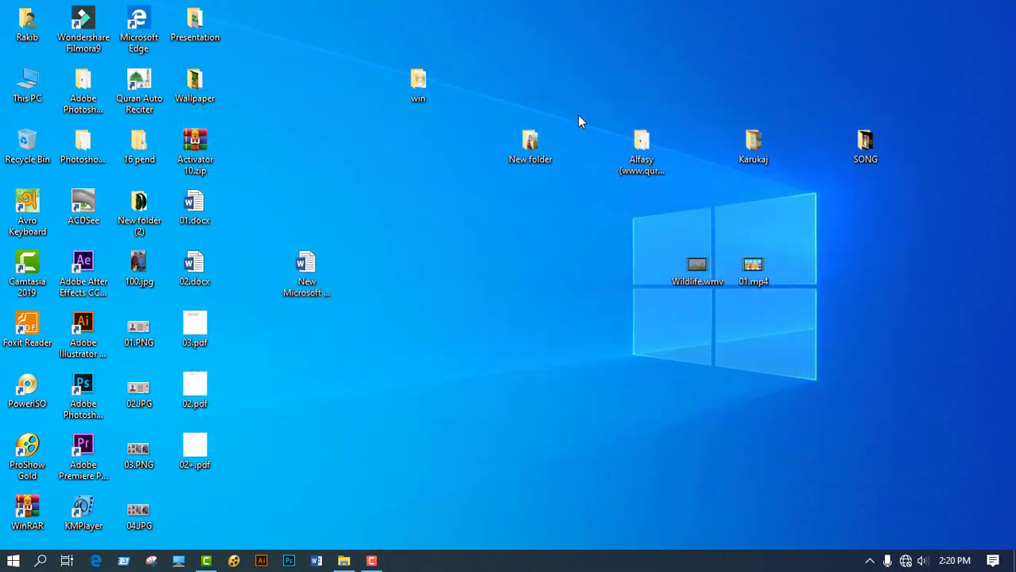
{"action": "right_click", "coordinate": [789, 209]}
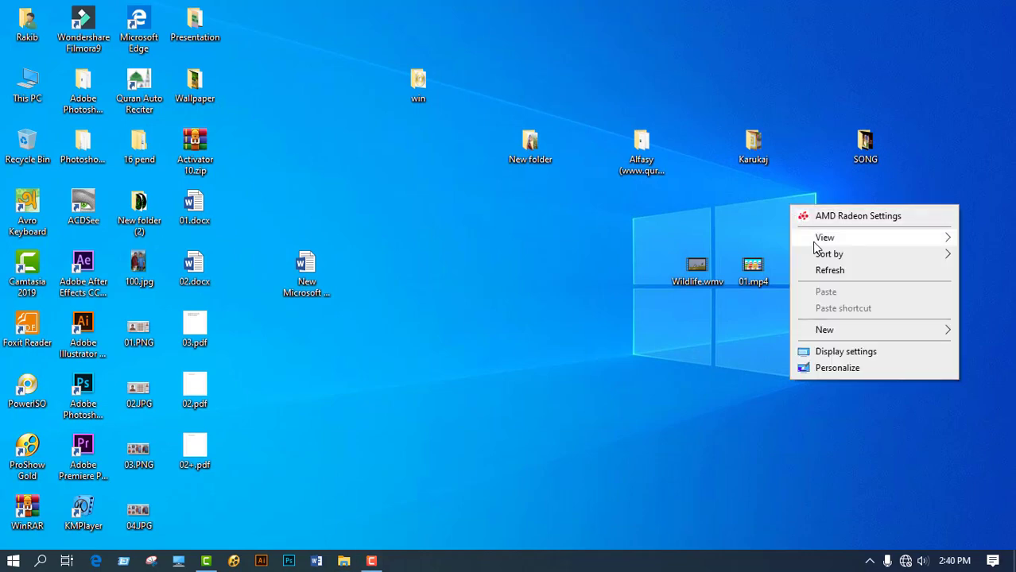
{"action": "left_click", "coordinate": [767, 269]}
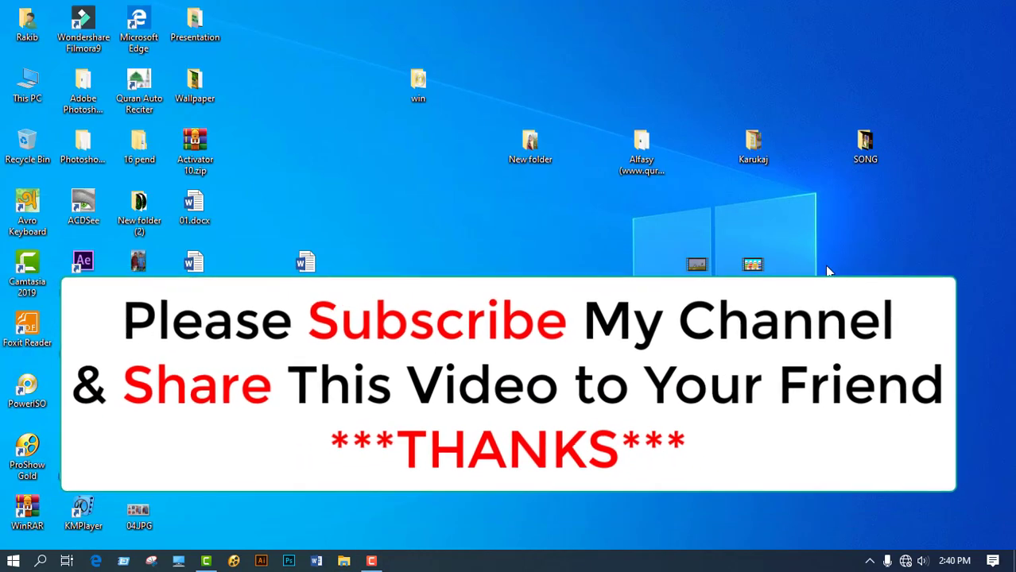
{"action": "right_click", "coordinate": [302, 87]}
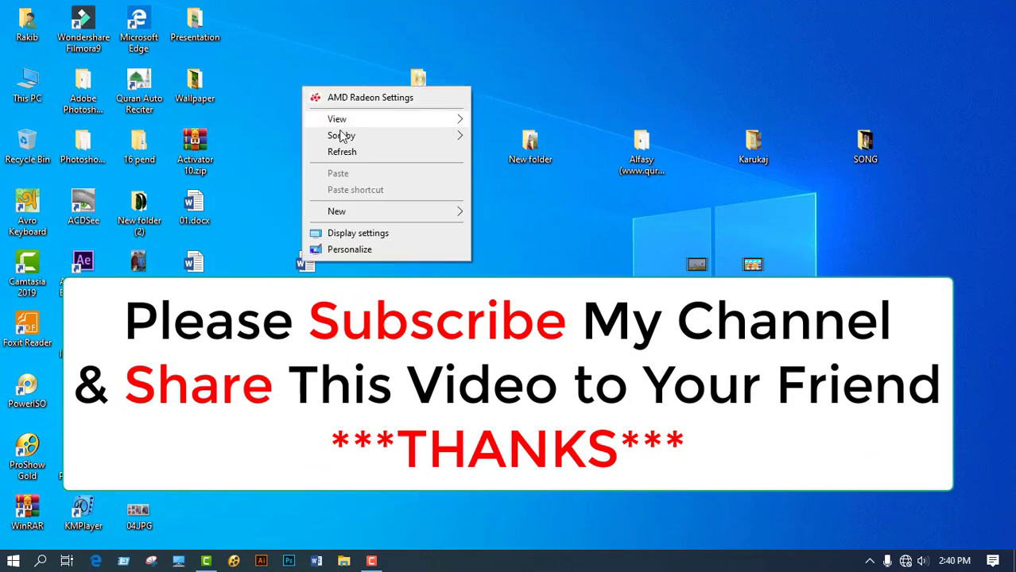
{"action": "left_click", "coordinate": [349, 149]}
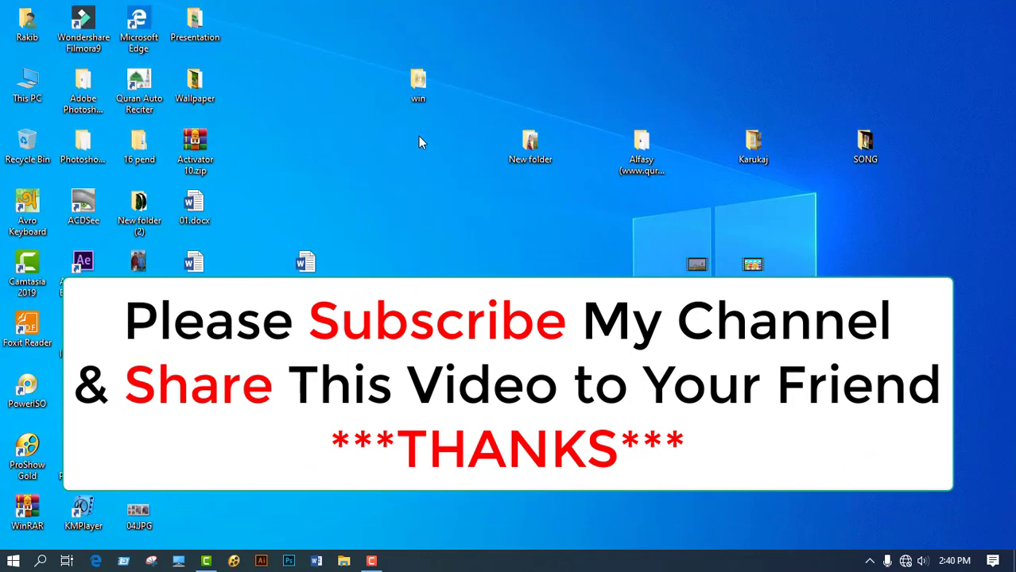
{"action": "right_click", "coordinate": [689, 54]}
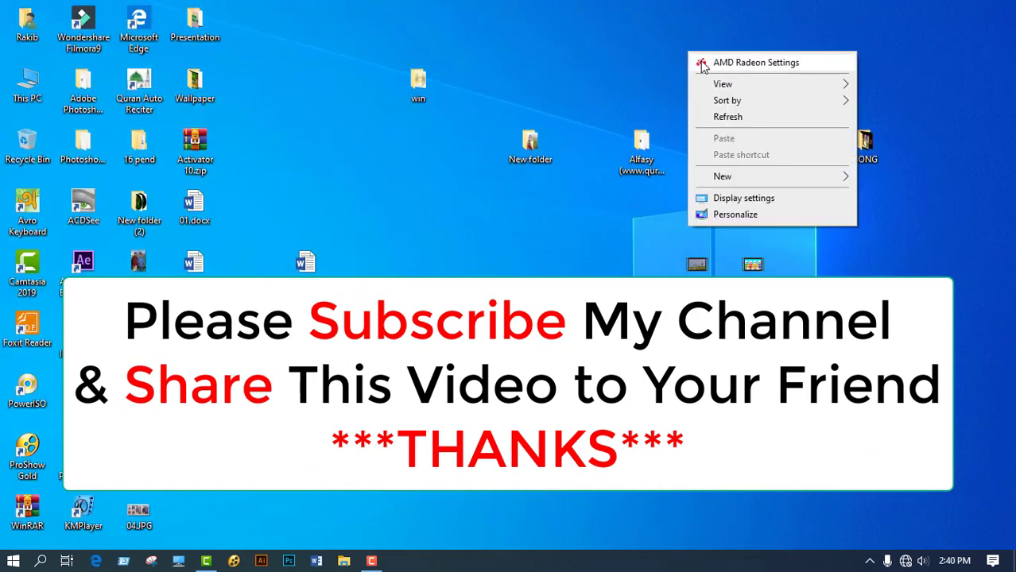
{"action": "left_click", "coordinate": [735, 117]}
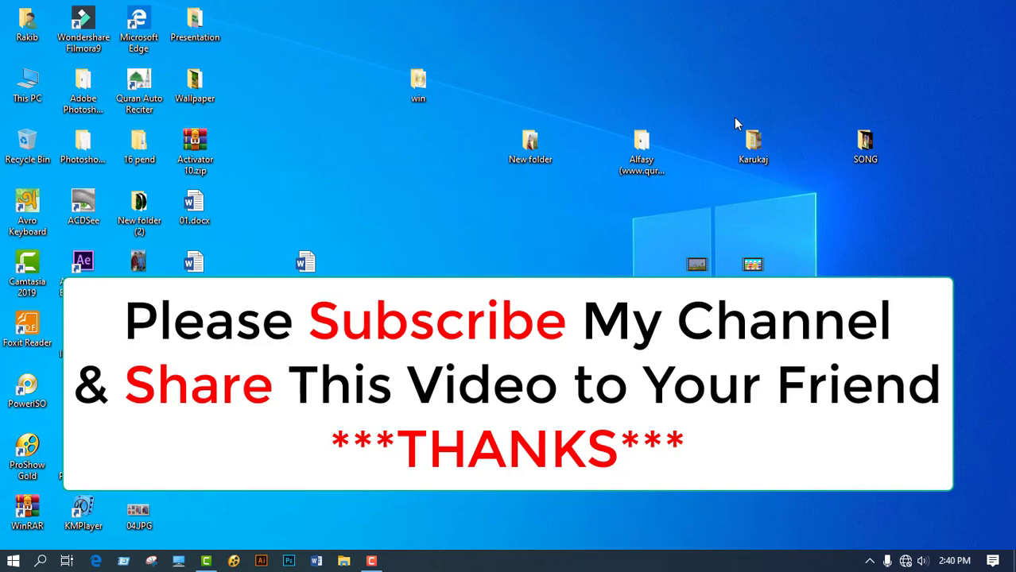